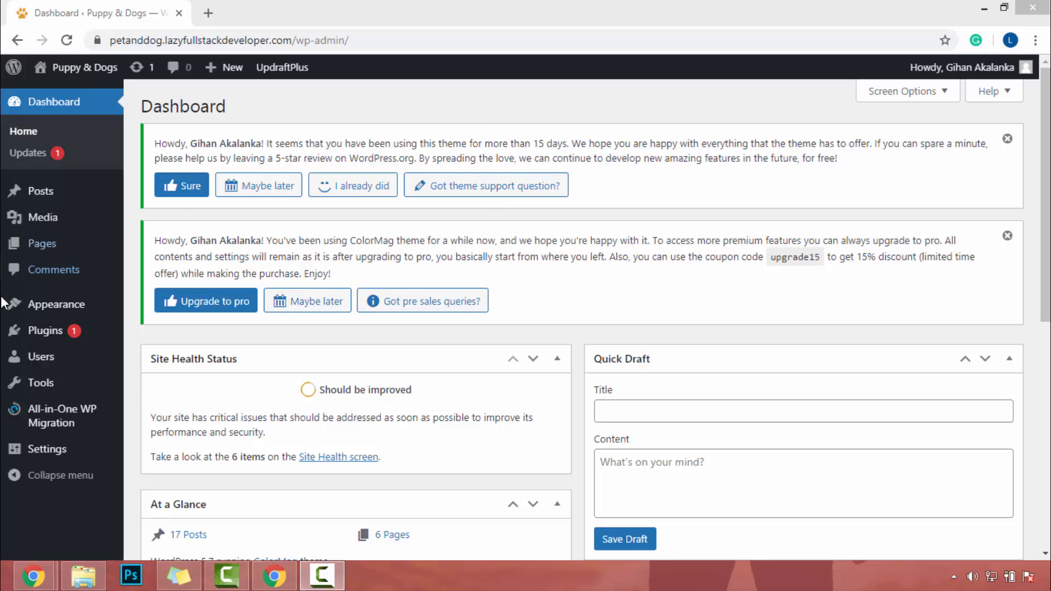
# Search the plugin directory for wordfence, then install and activate Wordfence Security – Firewall & Malware Scan.
pyautogui.moveTo(73, 336)
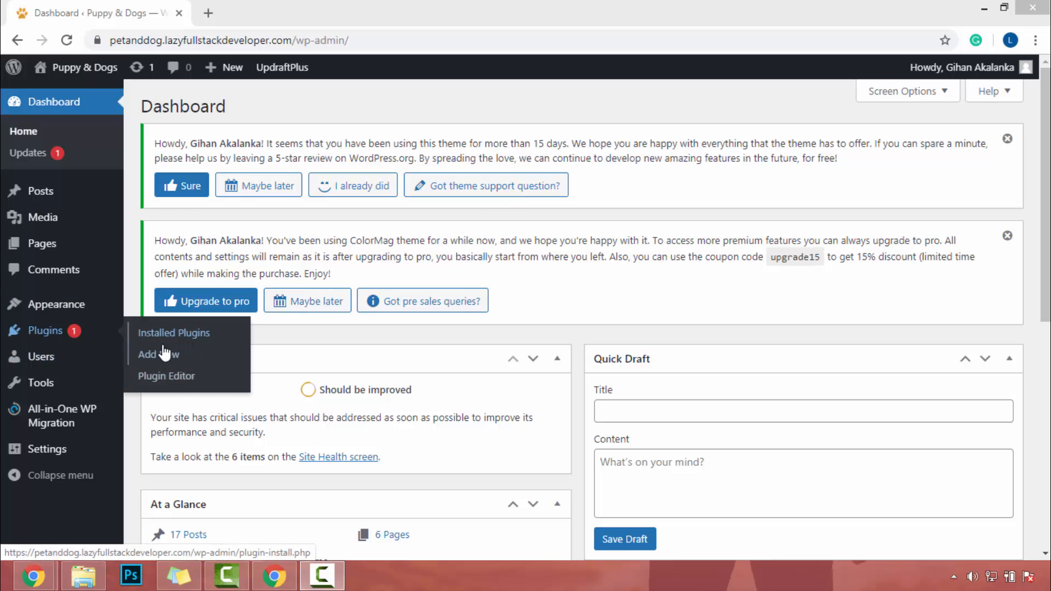
pyautogui.click(165, 362)
pyautogui.click(892, 366)
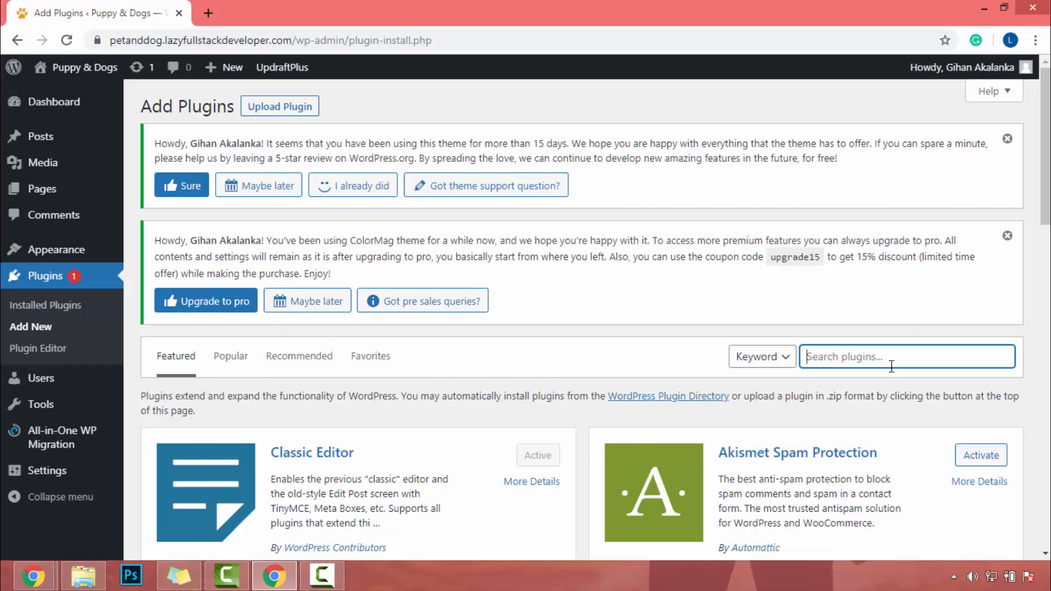
pyautogui.write('wordfence')
pyautogui.scroll(-4, 767, 274)
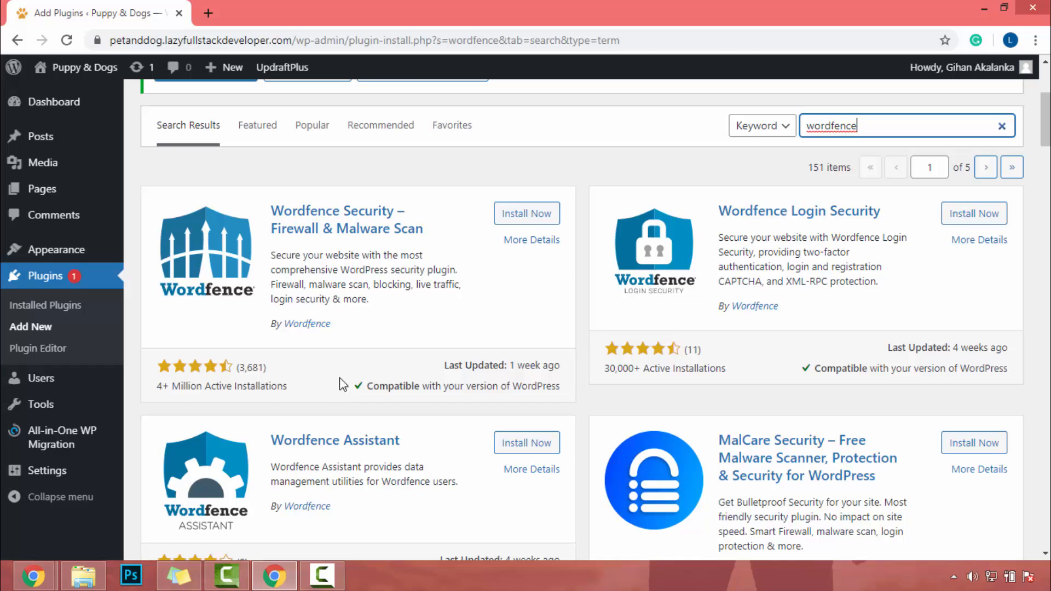
pyautogui.click(537, 215)
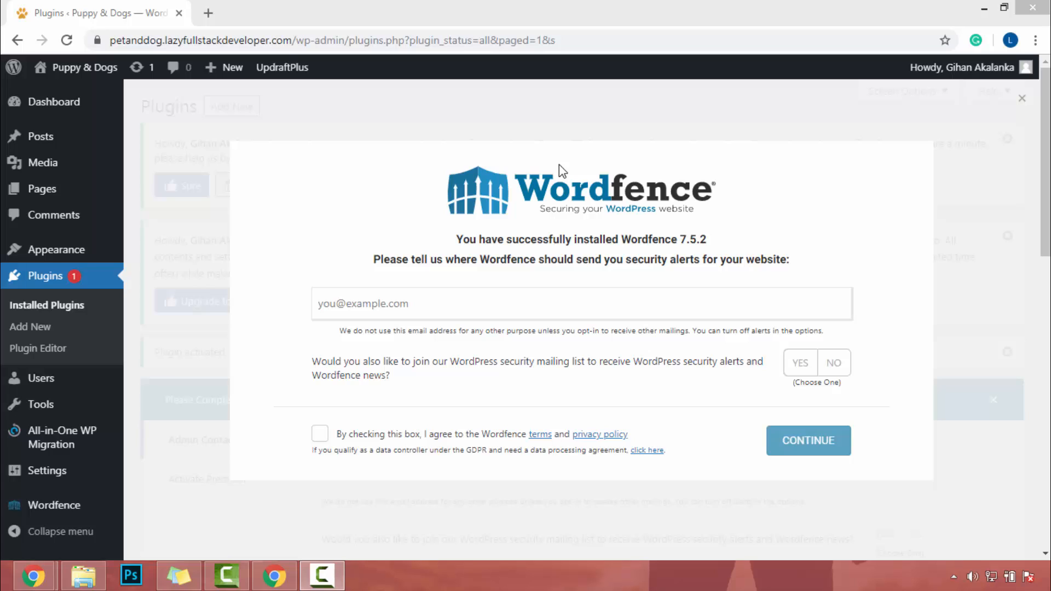
# Complete the Wordfence setup with the security-alert e-mail address, No for the mailing list, the terms accepted and no premium licence.
pyautogui.click(350, 305)
pyautogui.hotkey('ctrl', 'v')
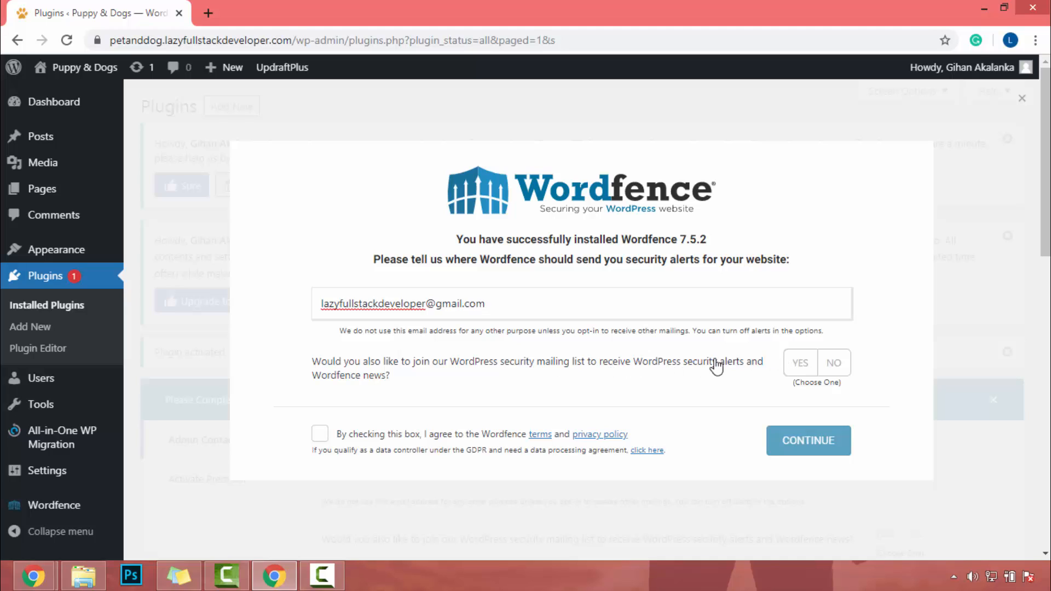
pyautogui.click(839, 374)
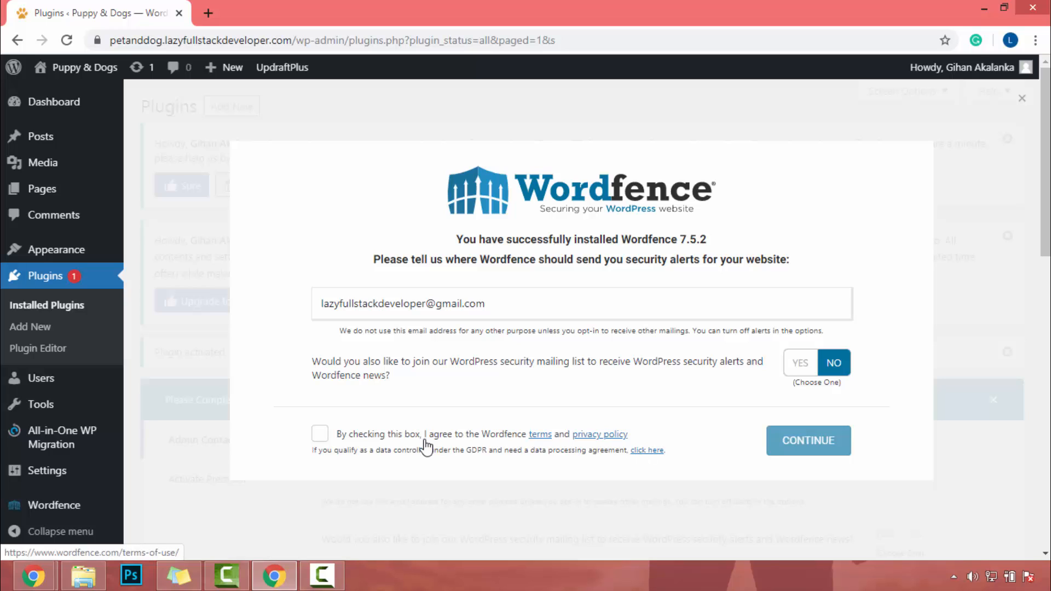
pyautogui.click(332, 436)
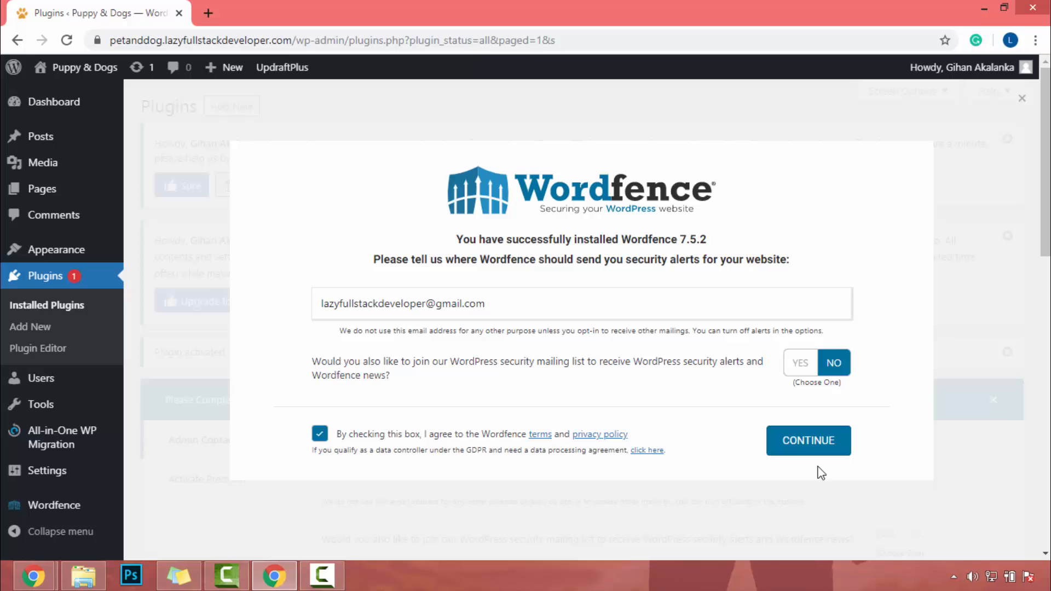
pyautogui.click(824, 441)
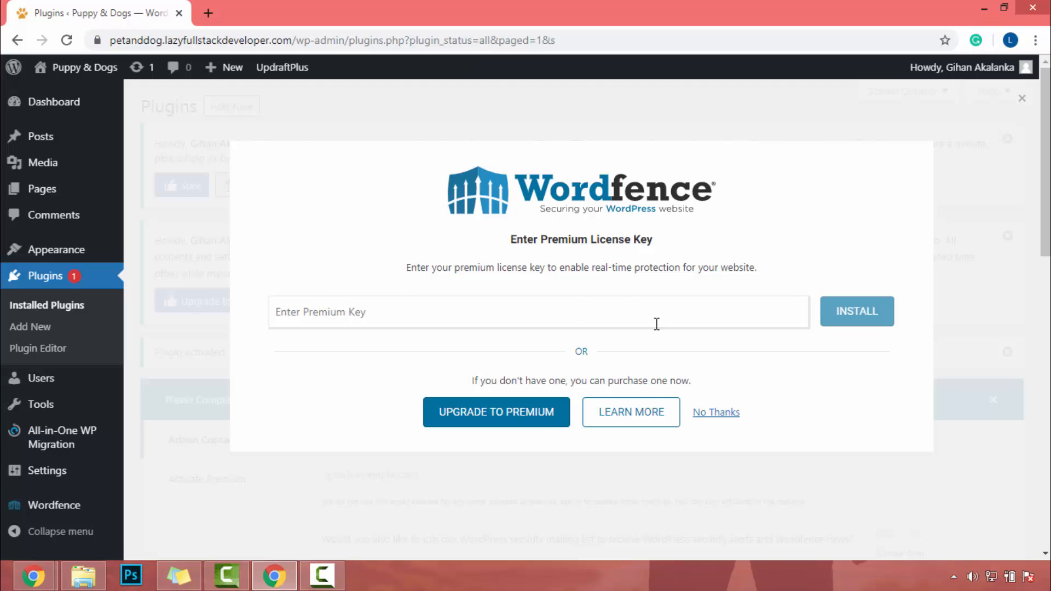
pyautogui.click(731, 413)
# Open the Wordfence dashboard and enable automatic updates for Wordfence.
pyautogui.scroll(-8, 630, 389)
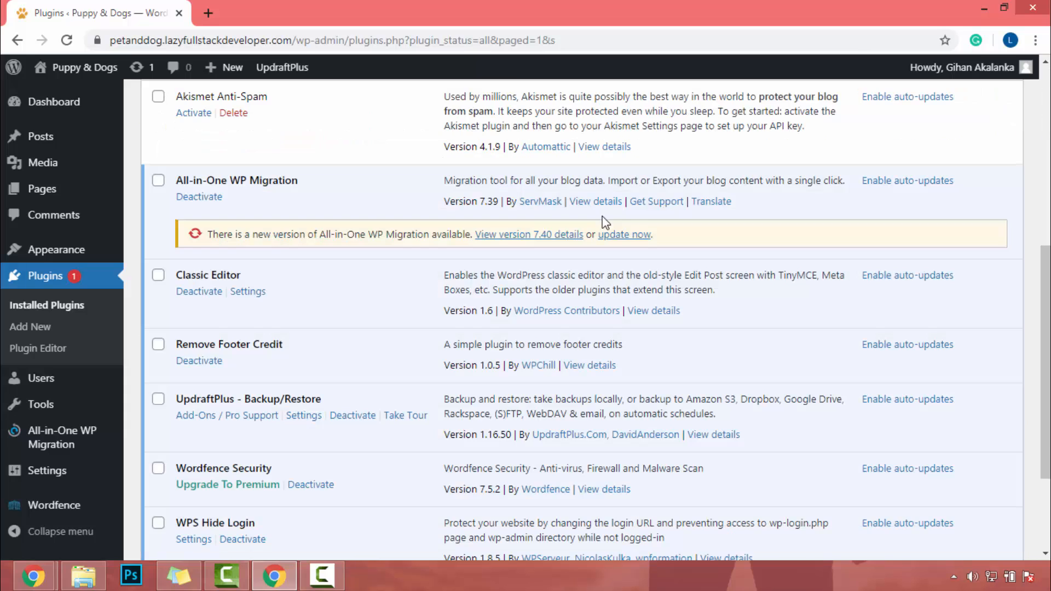
pyautogui.moveTo(36, 510)
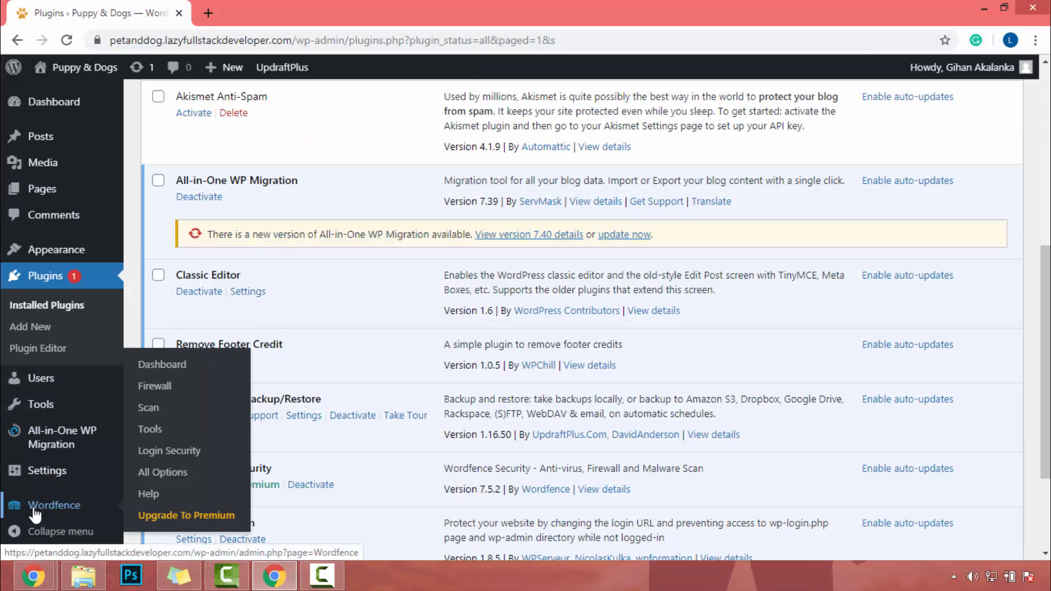
pyautogui.click(185, 372)
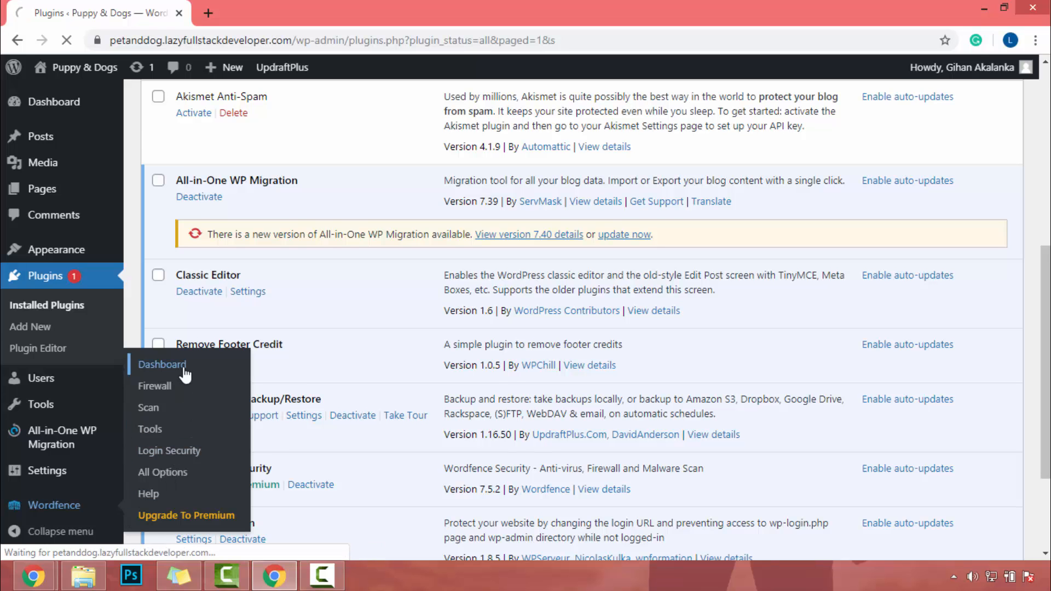
pyautogui.click(662, 165)
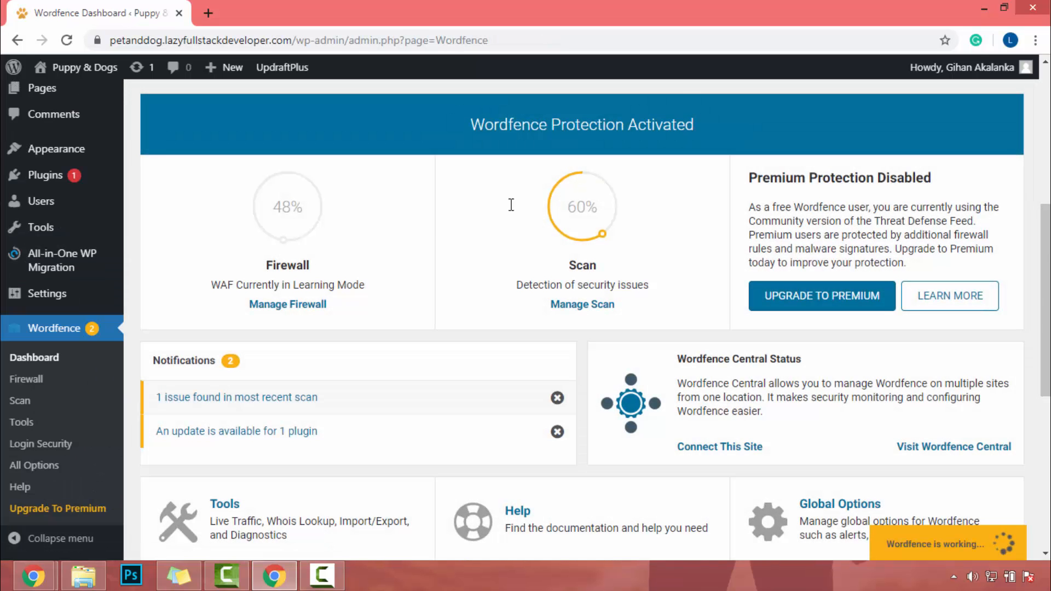
pyautogui.moveTo(251, 249)
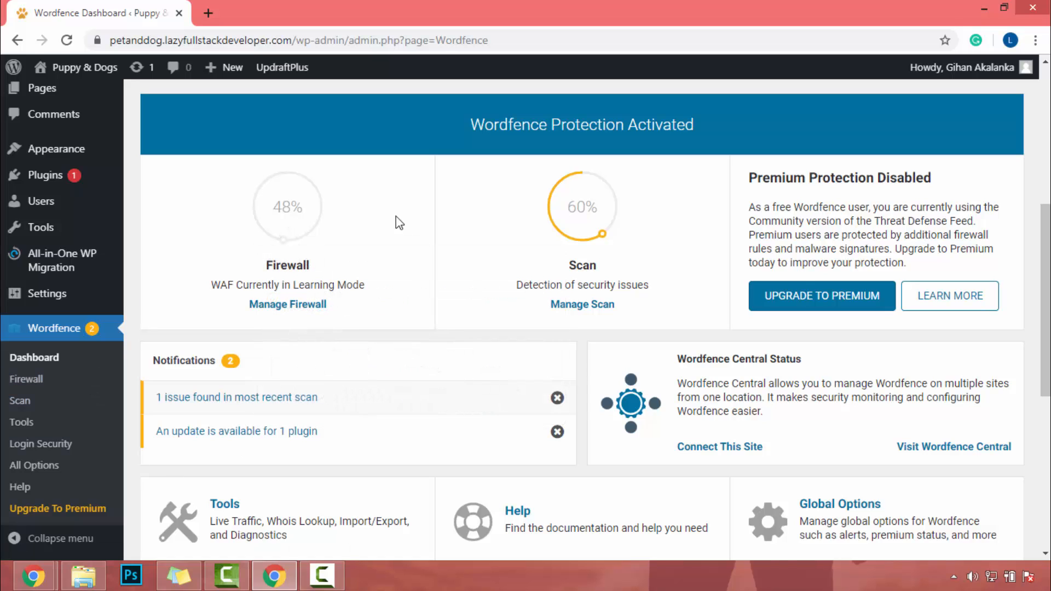
pyautogui.moveTo(585, 209)
pyautogui.scroll(7, 647, 270)
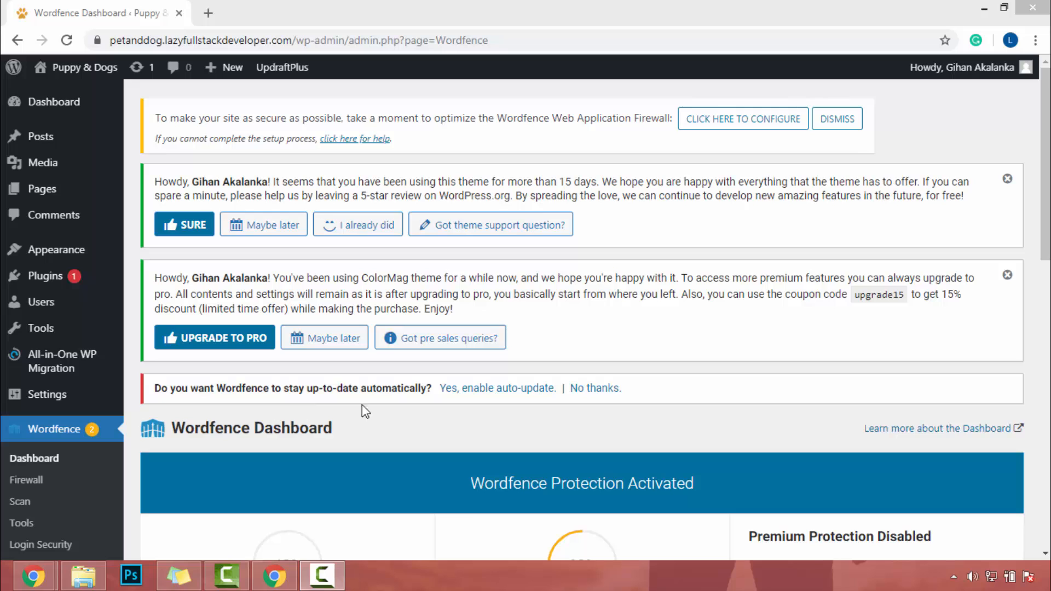
pyautogui.click(490, 388)
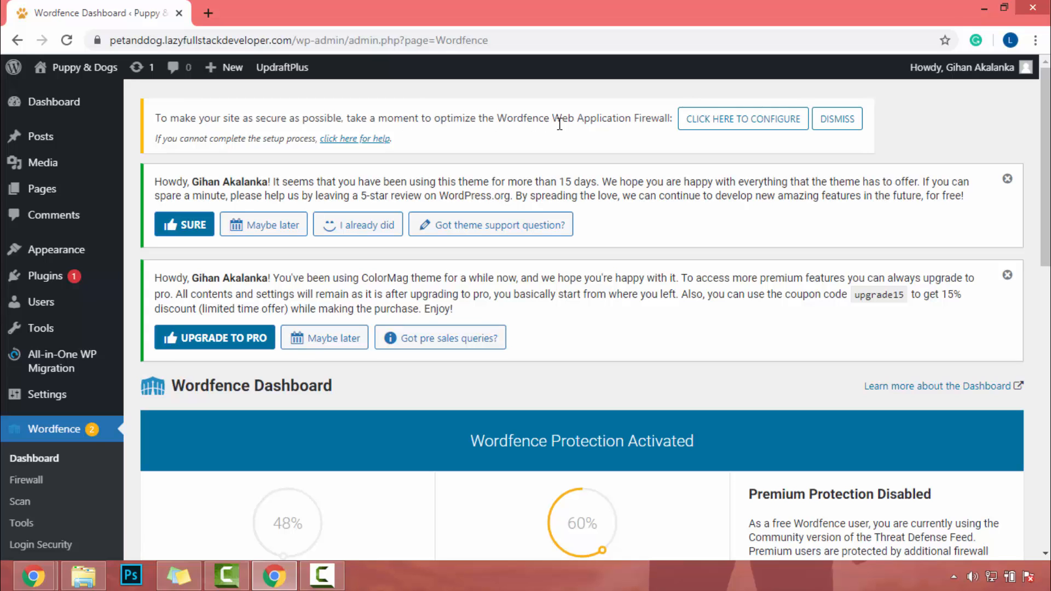
# Optimize the Wordfence firewall for LiteSpeed/lsapi, downloading the .htaccess backup before completing the setup.
pyautogui.click(738, 126)
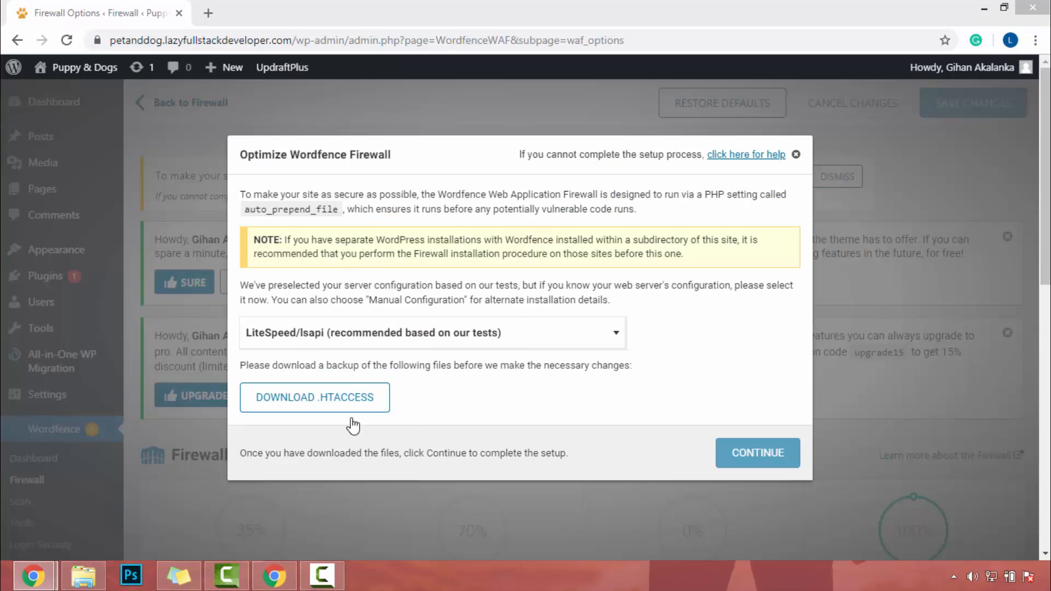
pyautogui.click(402, 339)
pyautogui.click(403, 338)
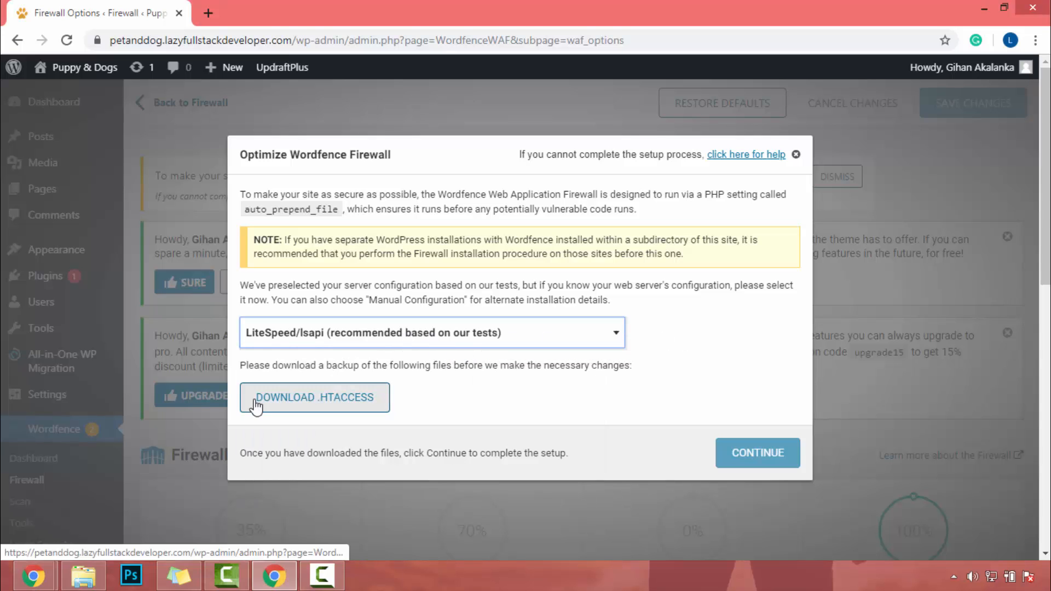
pyautogui.click(321, 407)
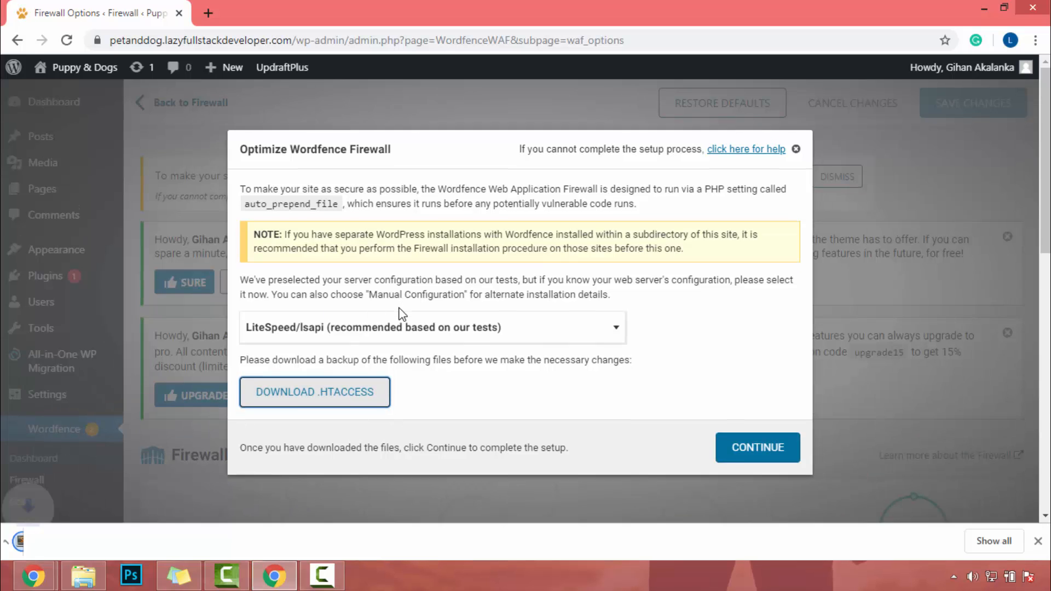
pyautogui.click(740, 441)
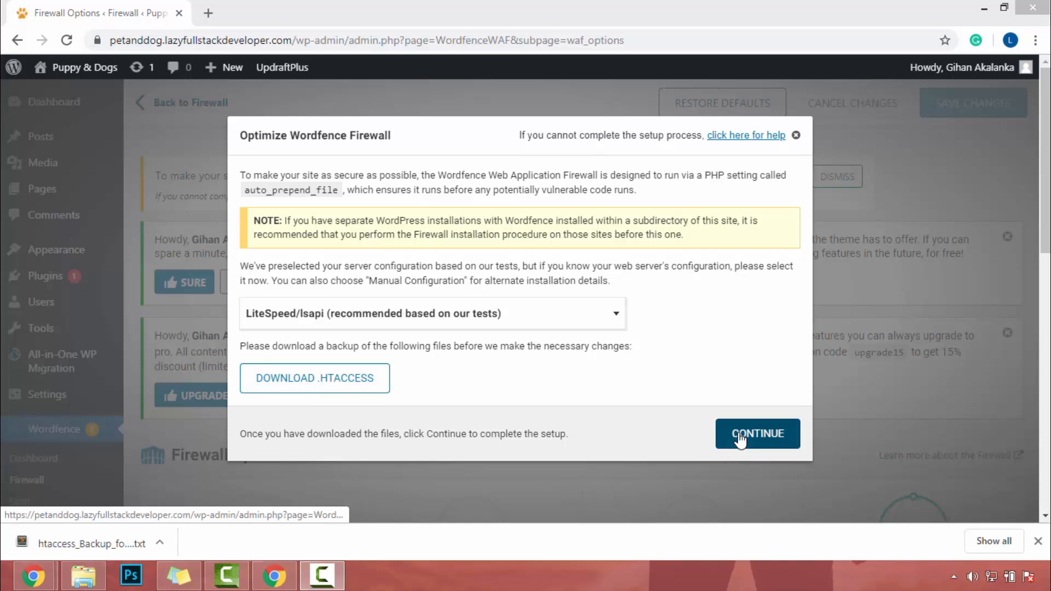
pyautogui.click(755, 347)
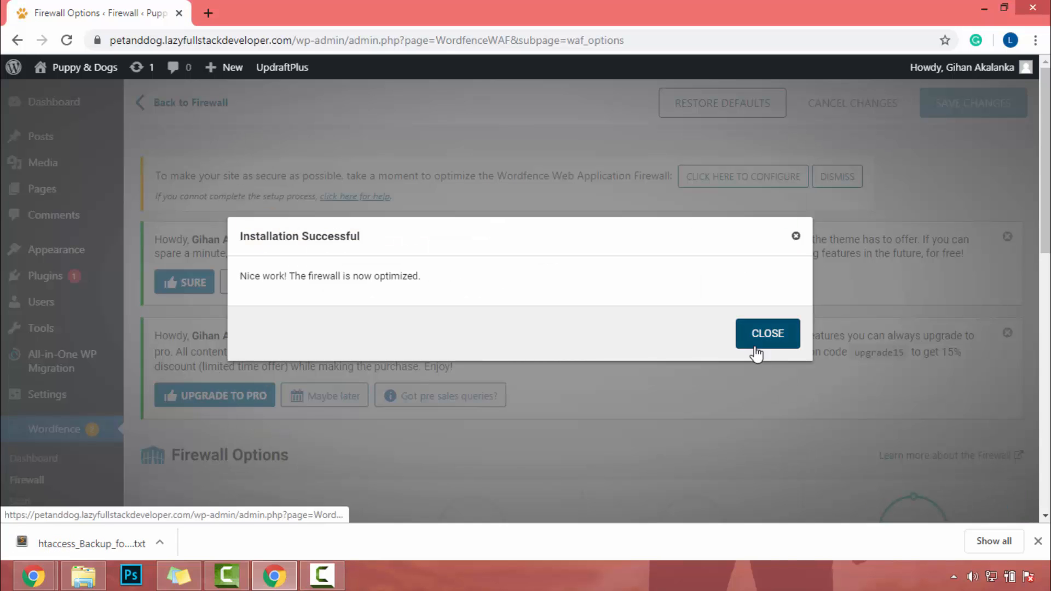
# Try the Enabled and Protecting status for the web application firewall and return it to Learning Mode.
pyautogui.scroll(-4, 207, 373)
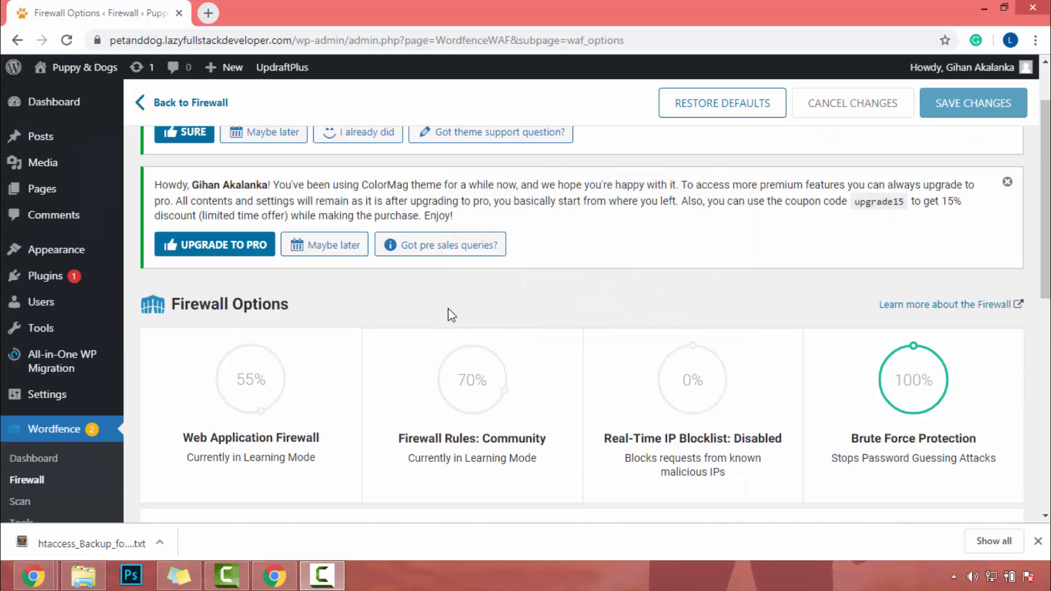
pyautogui.scroll(-3, 448, 312)
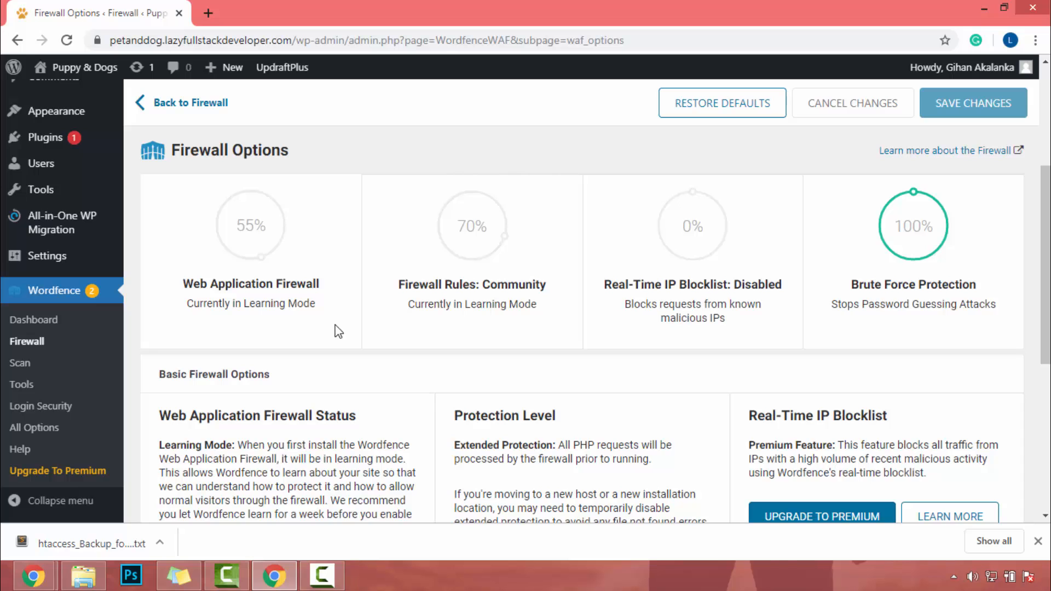
pyautogui.scroll(-5, 338, 332)
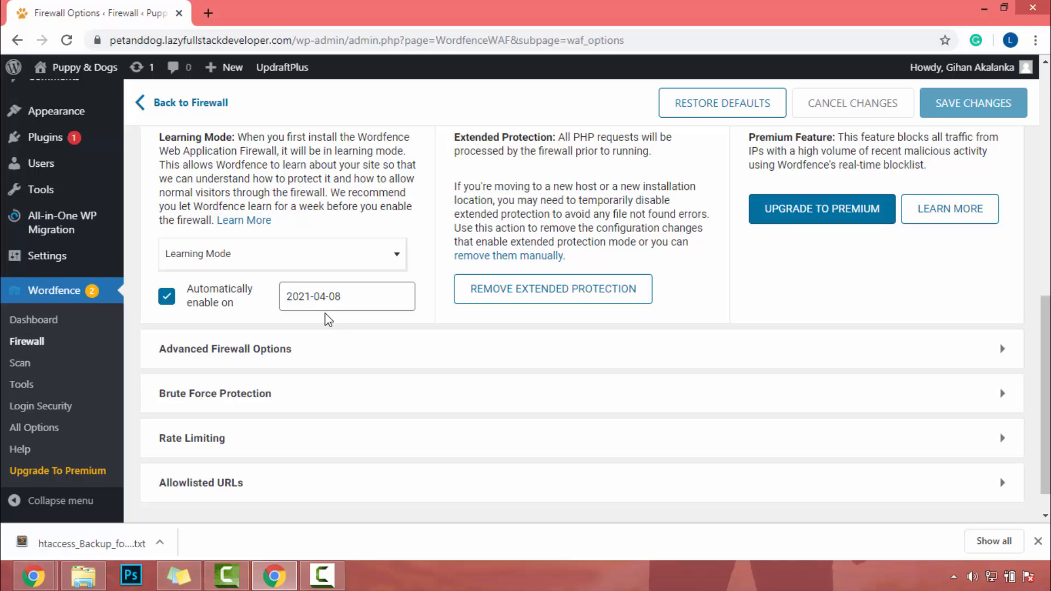
pyautogui.scroll(5, 328, 320)
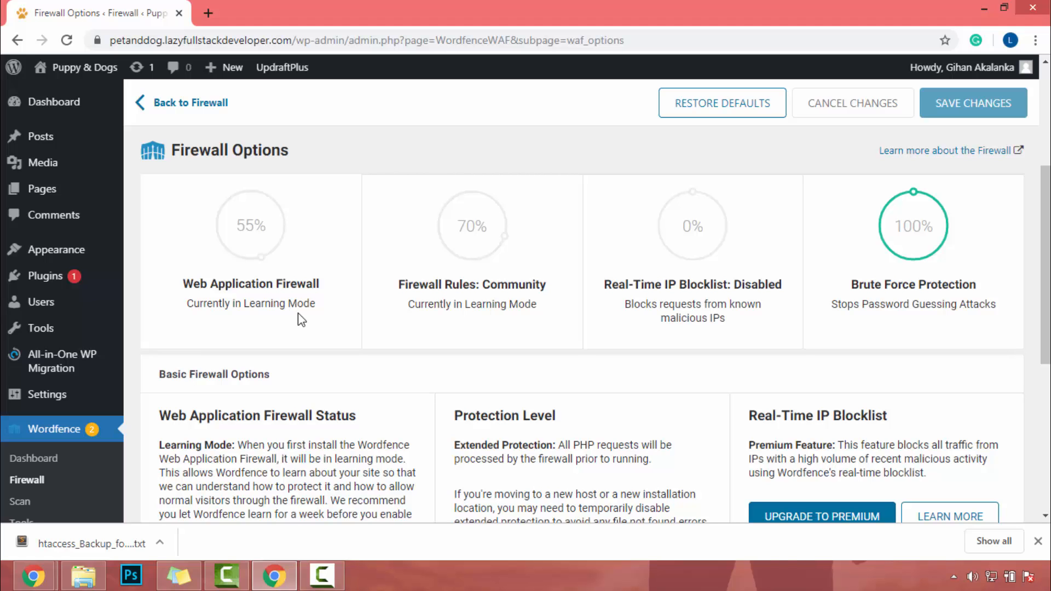
pyautogui.scroll(-5, 301, 319)
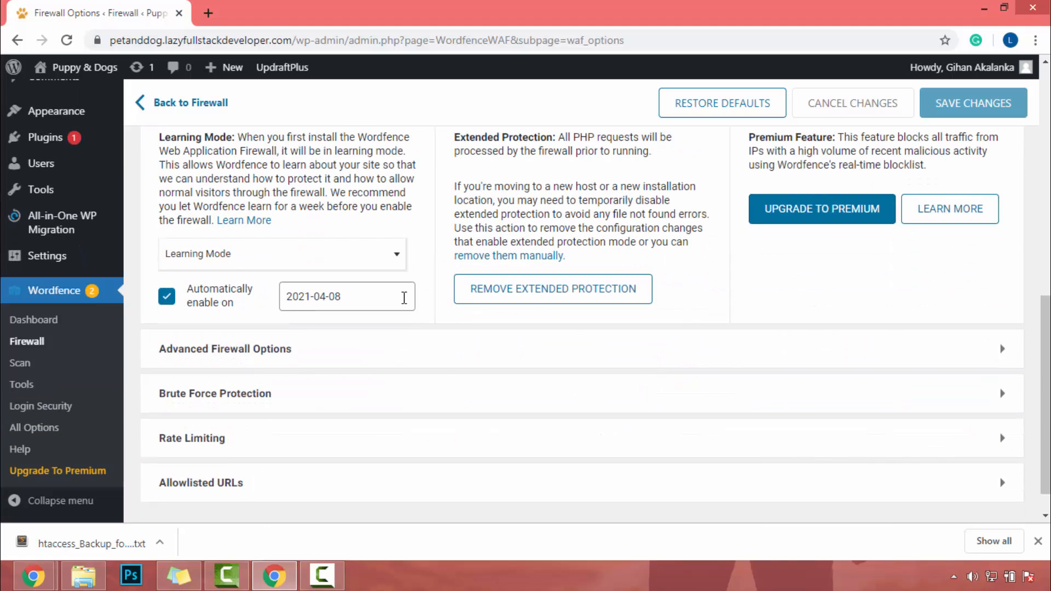
pyautogui.click(209, 253)
pyautogui.click(202, 282)
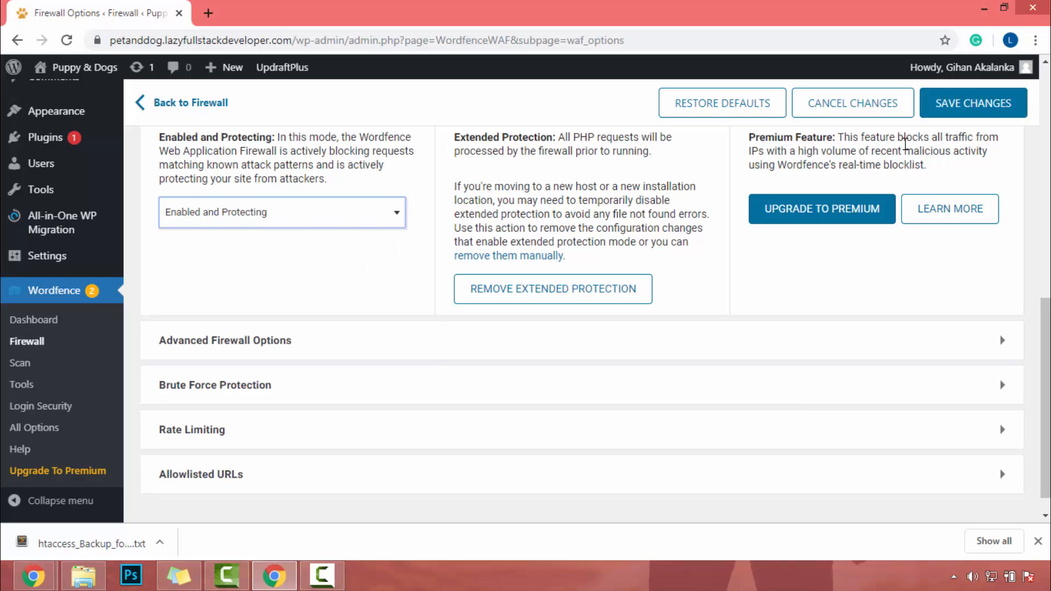
pyautogui.click(325, 216)
pyautogui.click(184, 270)
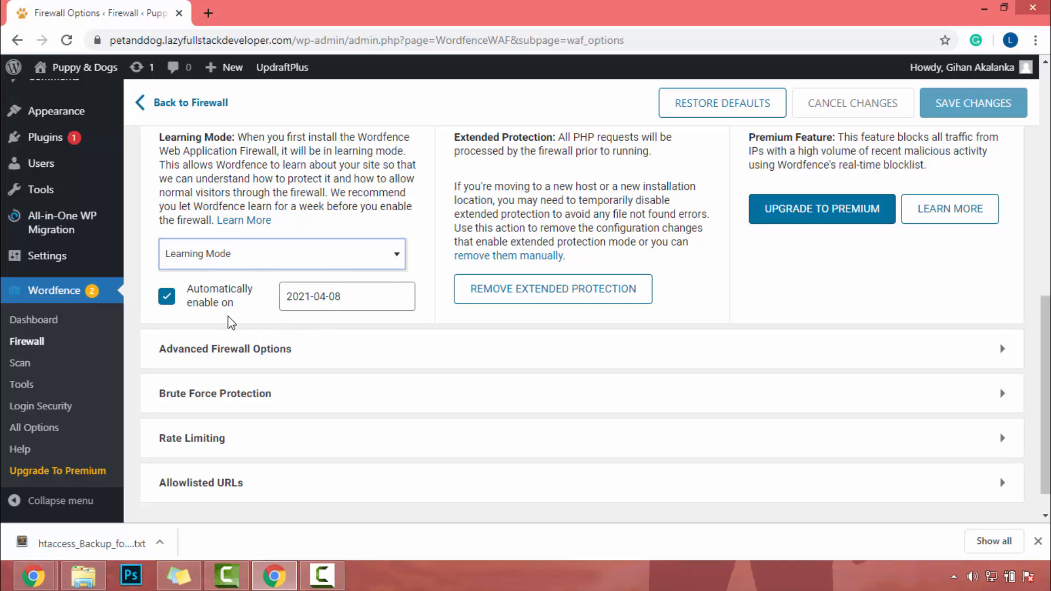
# Review the Advanced Firewall Options, including the allowlisted IP addresses and services, and collapse the section.
pyautogui.scroll(-1, 336, 263)
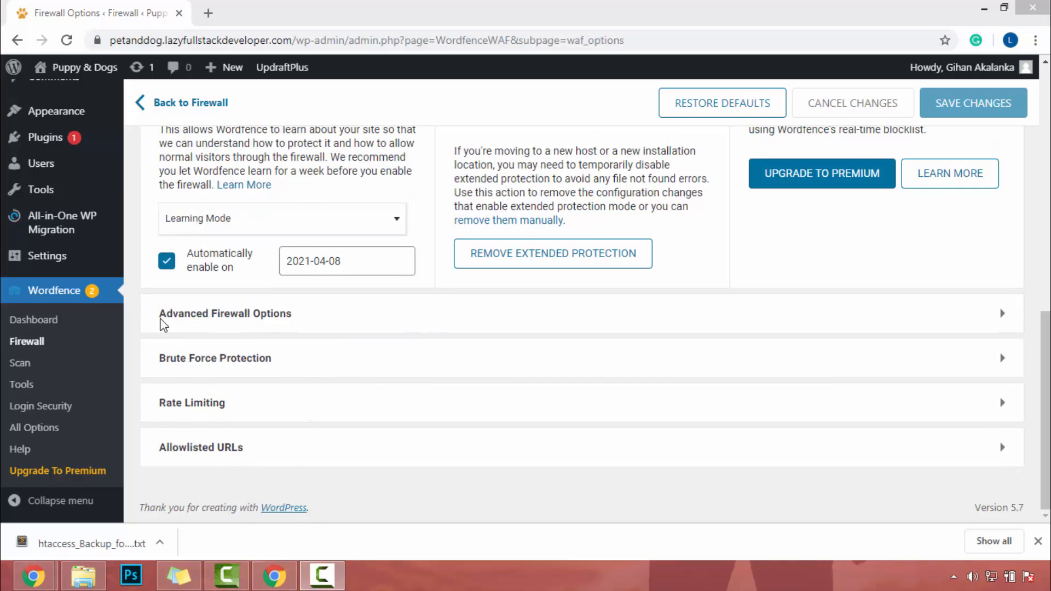
pyautogui.click(228, 323)
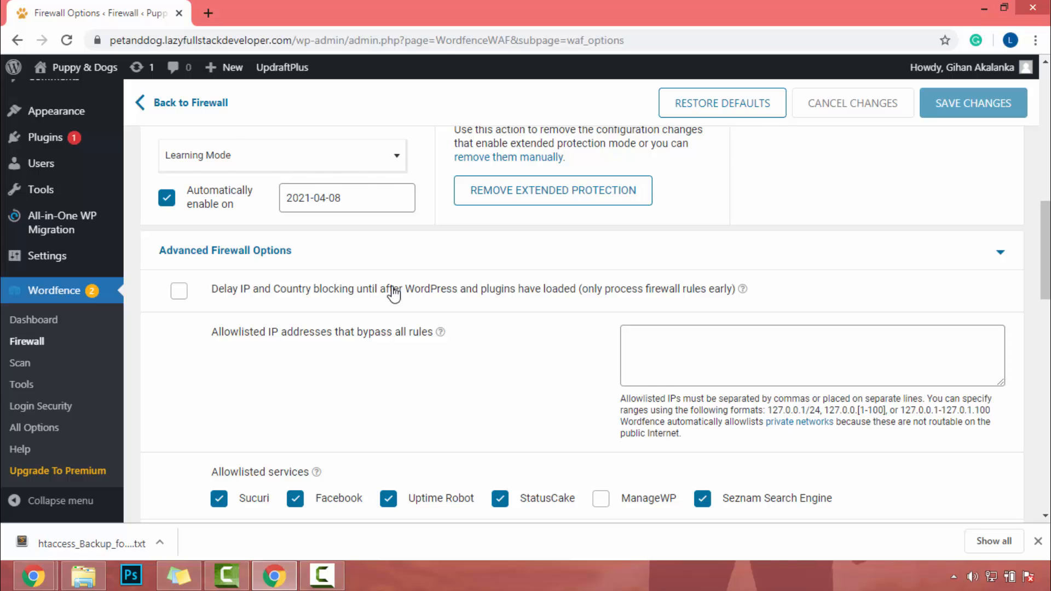
pyautogui.scroll(1, 393, 294)
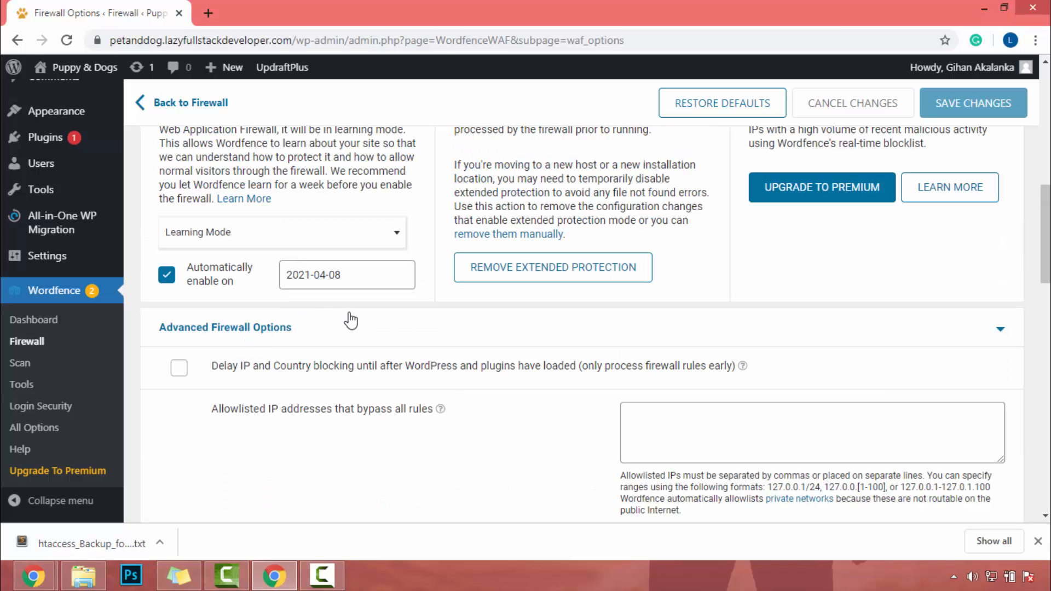
pyautogui.scroll(-4, 351, 321)
pyautogui.scroll(3, 350, 312)
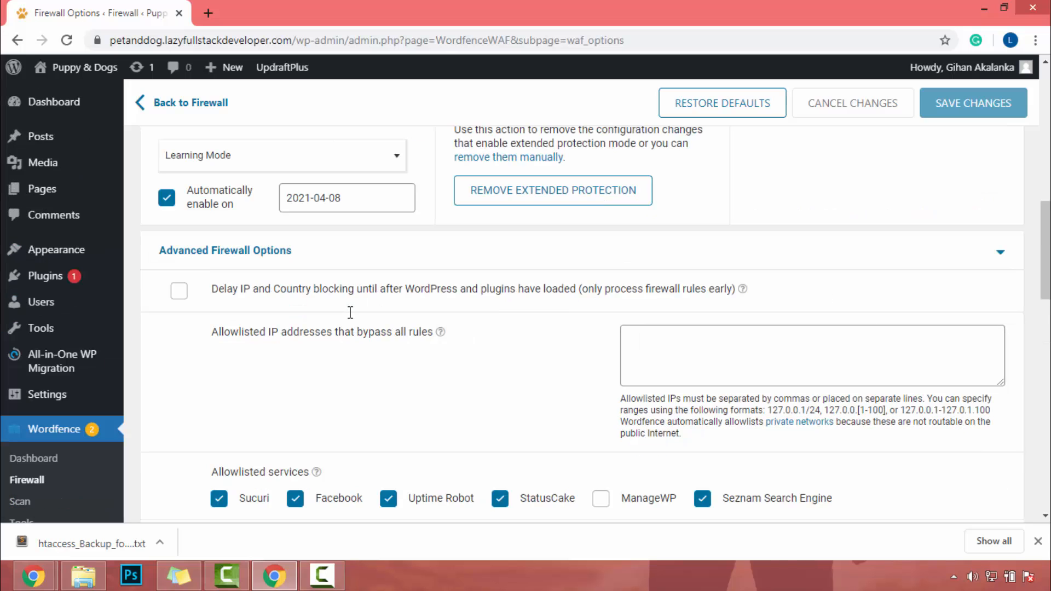
pyautogui.click(258, 251)
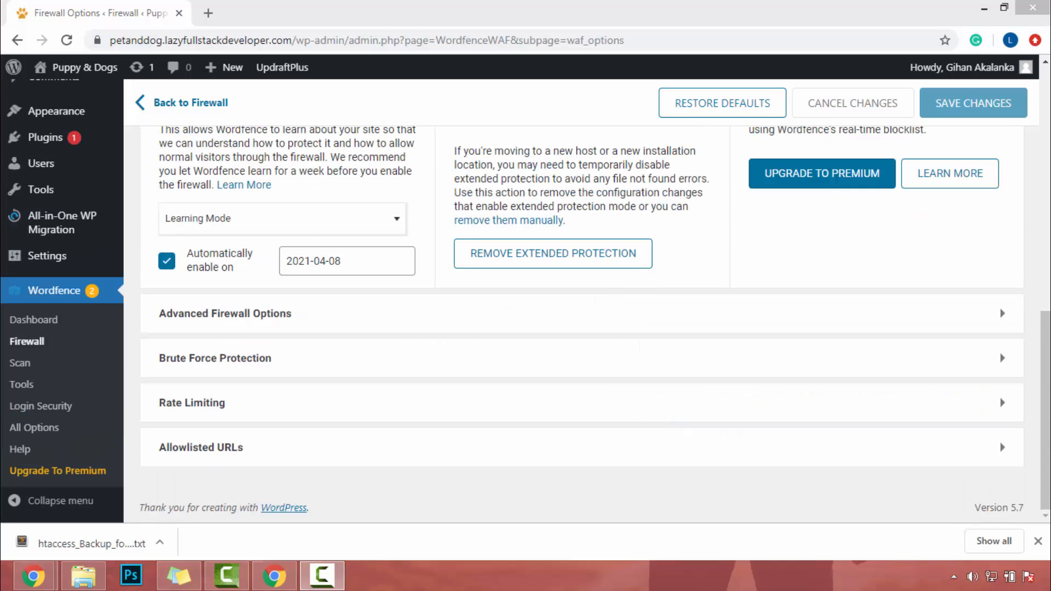
# Expand the Brute Force Protection section and set the number of login failures before lockout to 6.
pyautogui.click(353, 375)
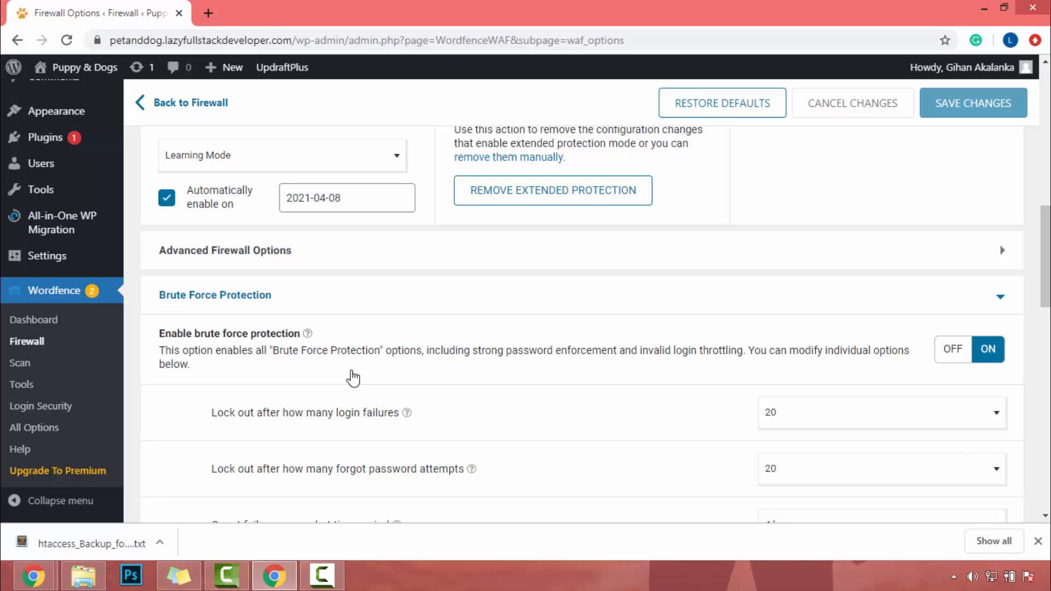
pyautogui.scroll(-7, 353, 378)
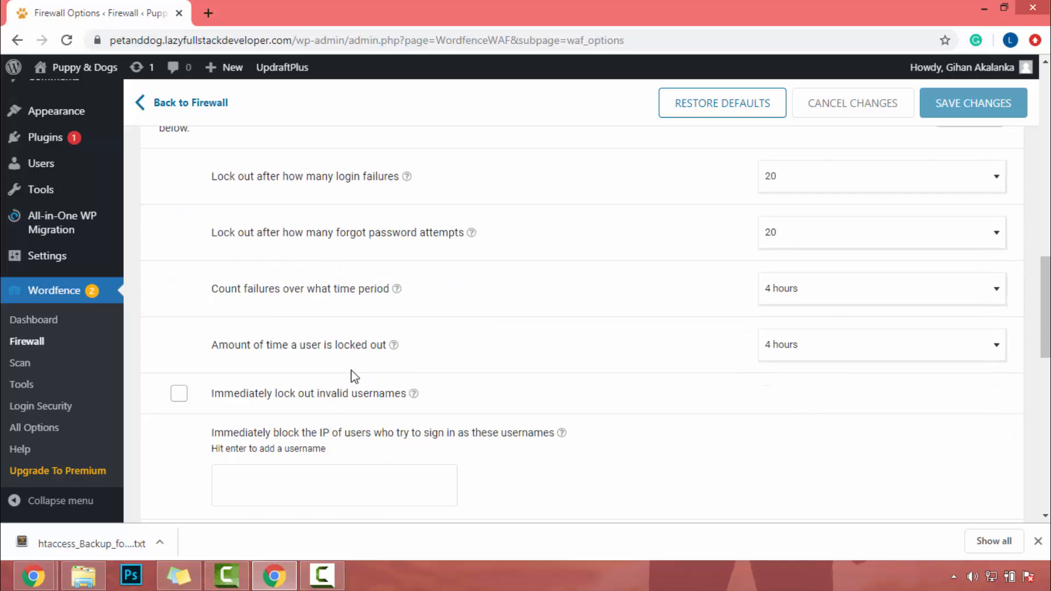
pyautogui.scroll(5, 353, 377)
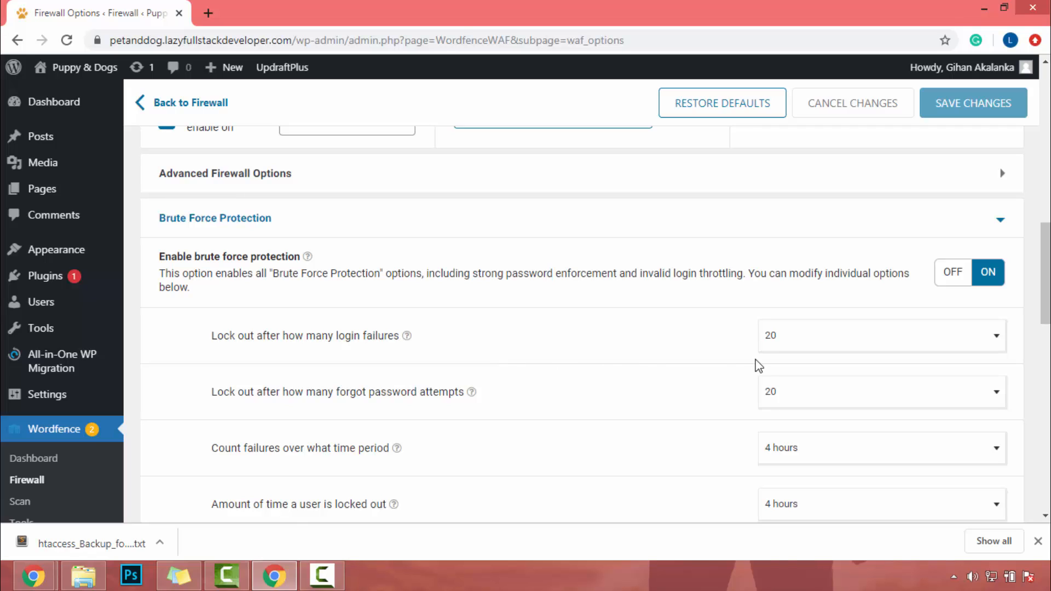
pyautogui.click(789, 339)
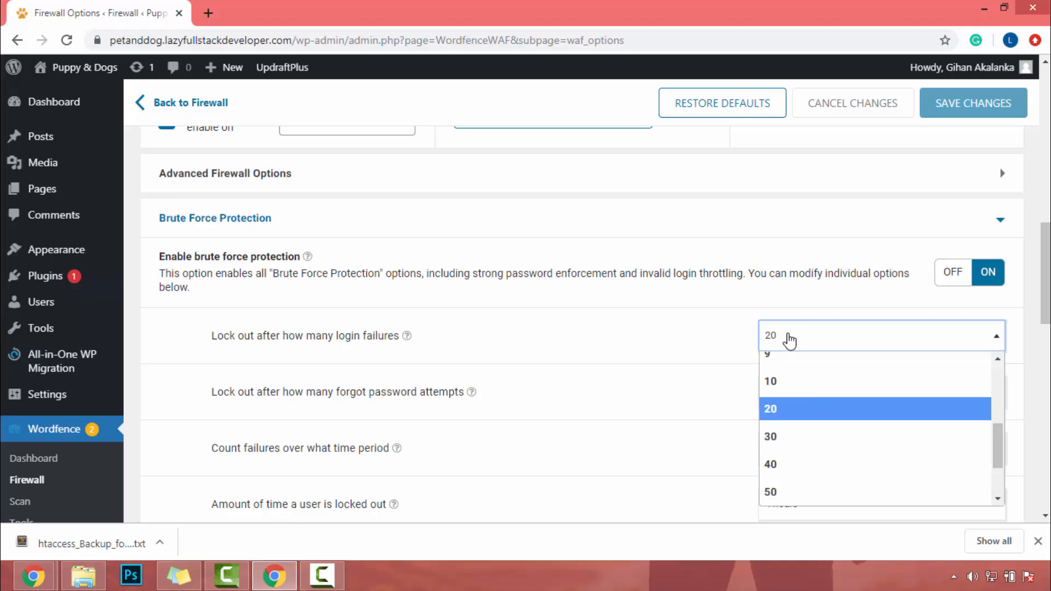
pyautogui.scroll(3, 826, 441)
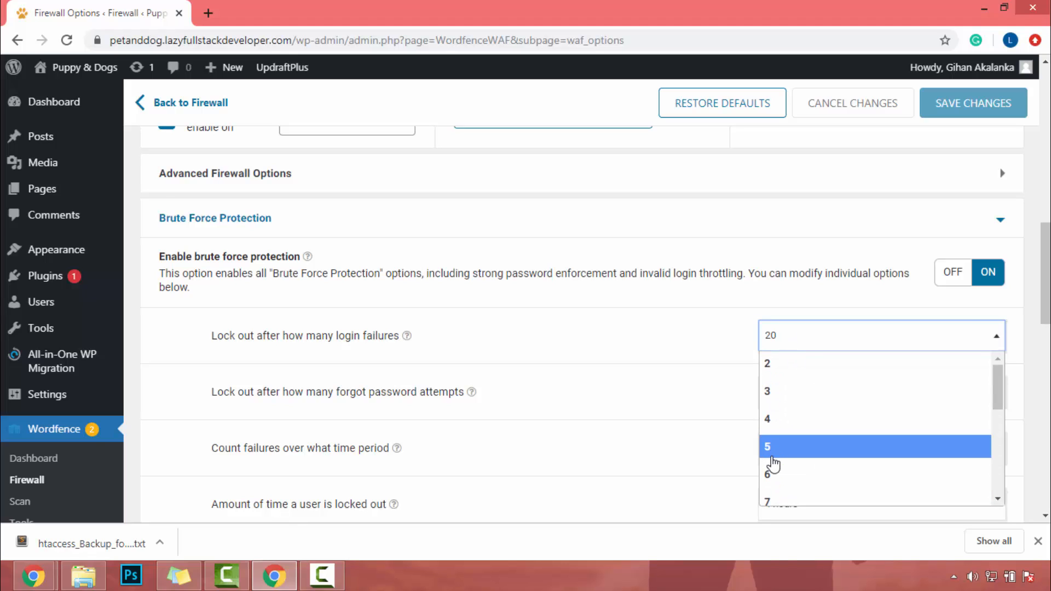
pyautogui.click(772, 485)
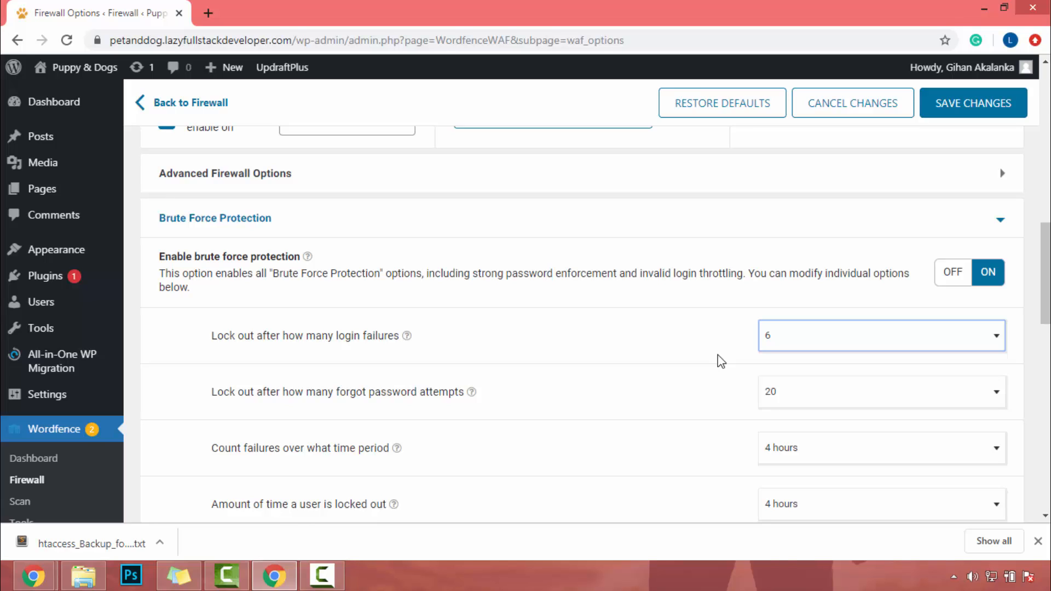
# Set the number of forgot password attempts before lockout to 6.
pyautogui.scroll(-3, 720, 359)
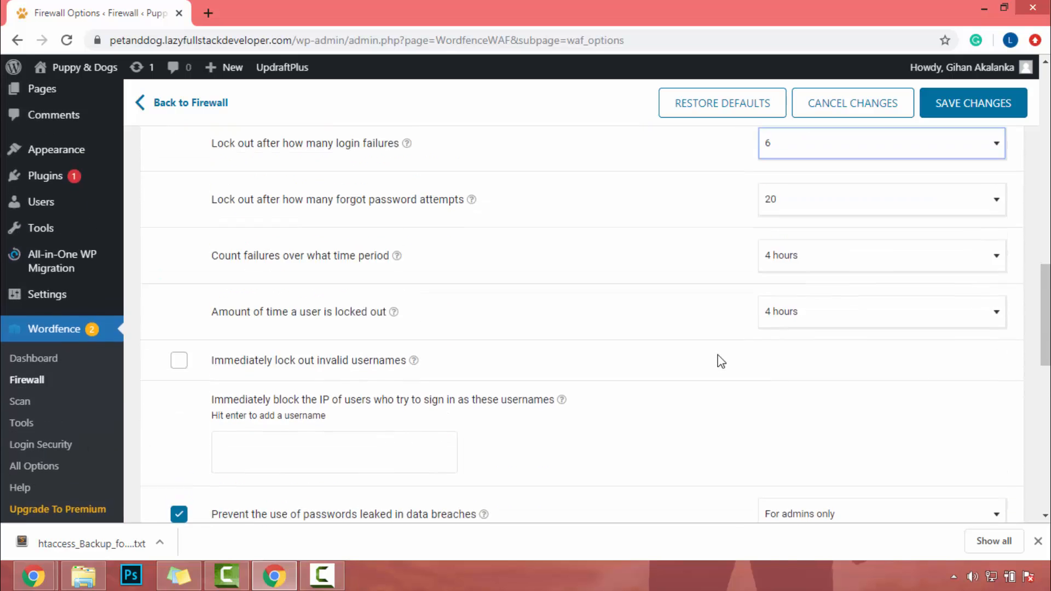
pyautogui.scroll(1, 717, 356)
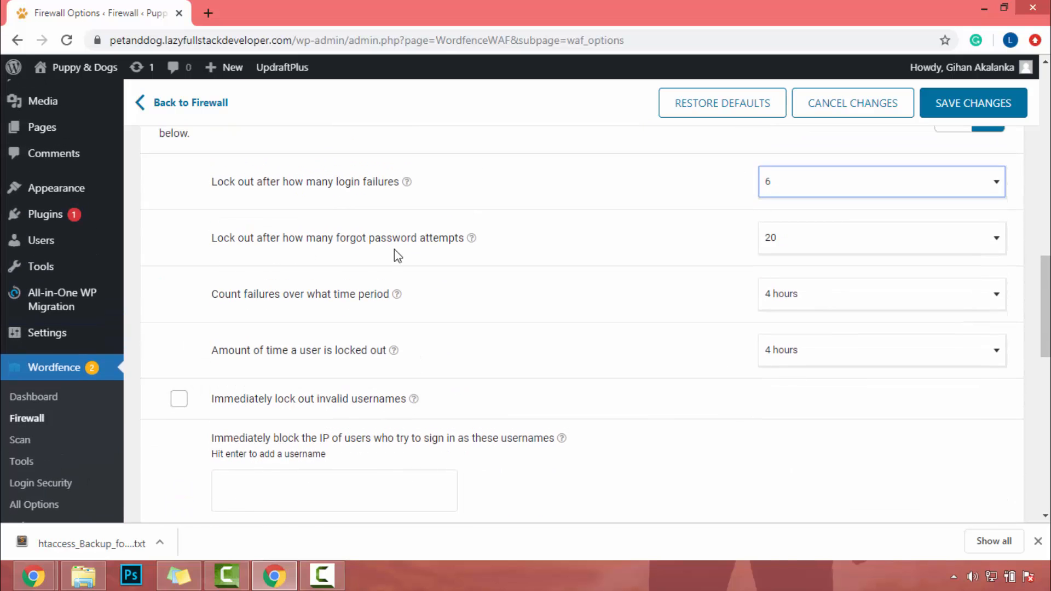
pyautogui.click(820, 252)
pyautogui.scroll(4, 821, 348)
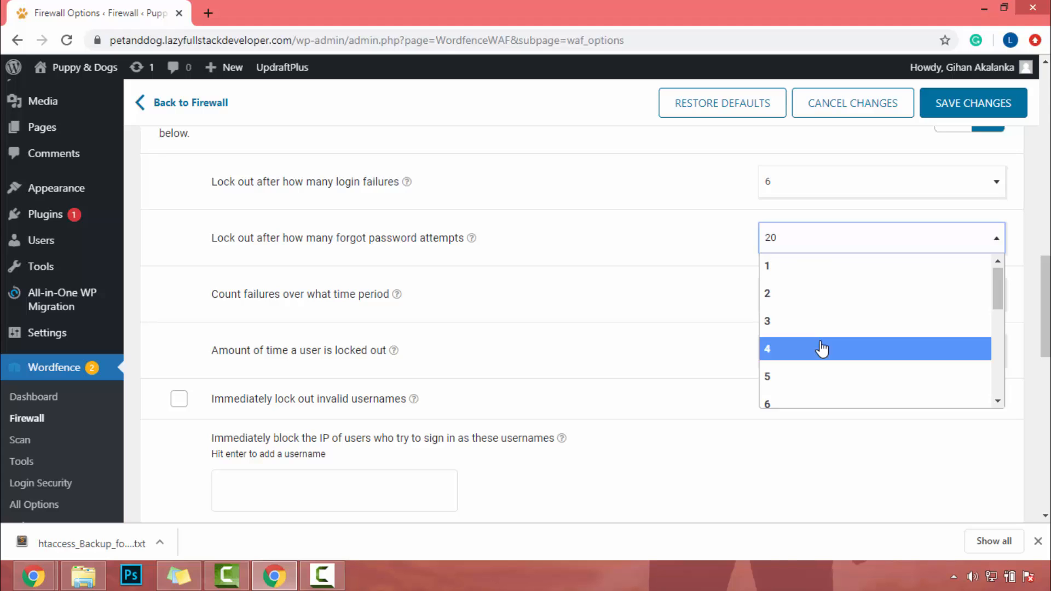
pyautogui.scroll(-2, 818, 353)
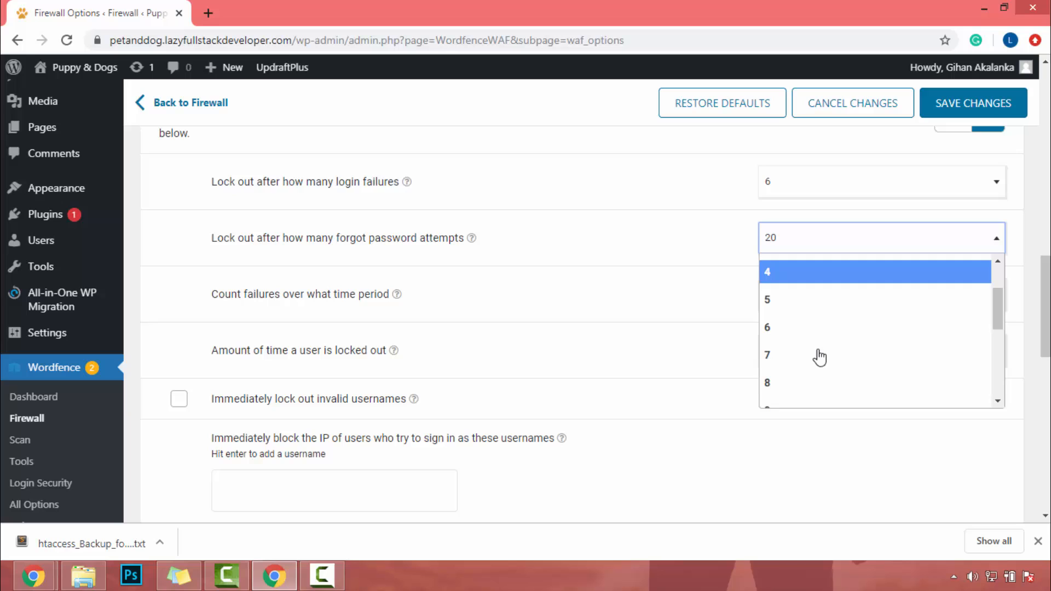
pyautogui.click(795, 334)
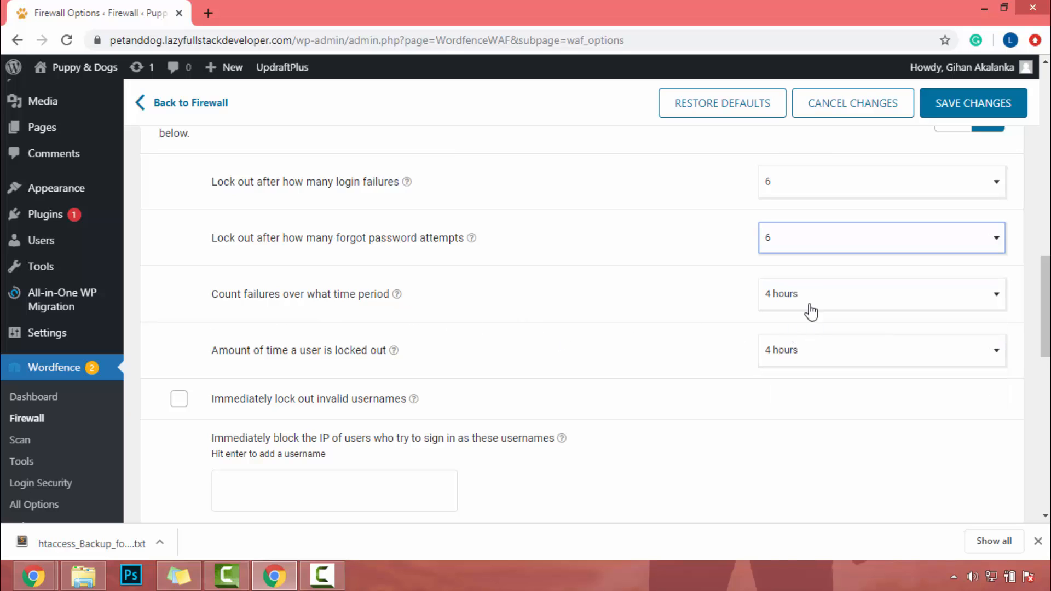
# Review the available time periods for counting failures in the brute force settings.
pyautogui.scroll(-1, 809, 307)
pyautogui.click(783, 222)
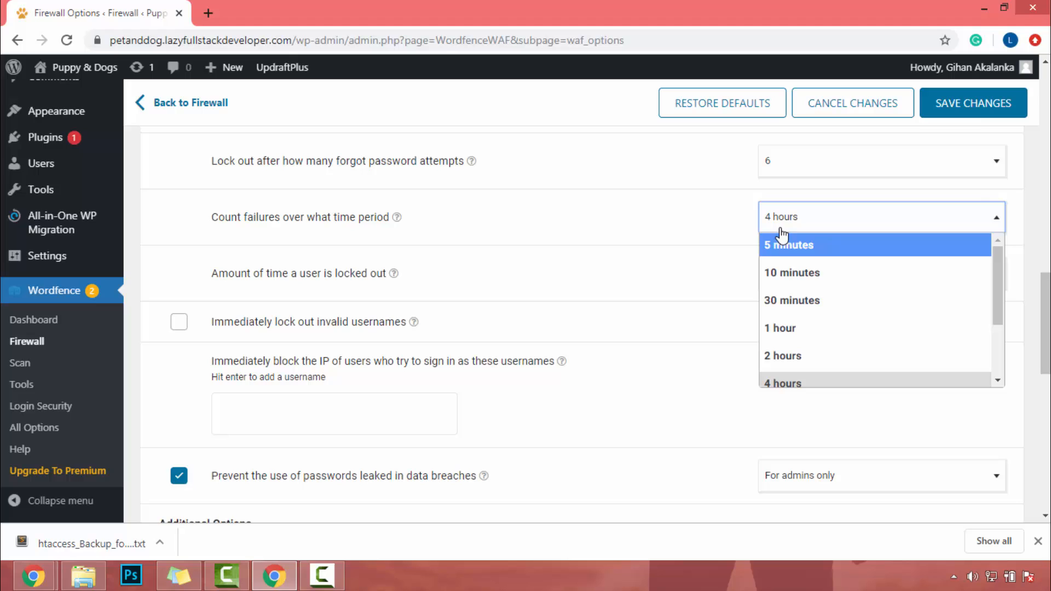
pyautogui.click(805, 279)
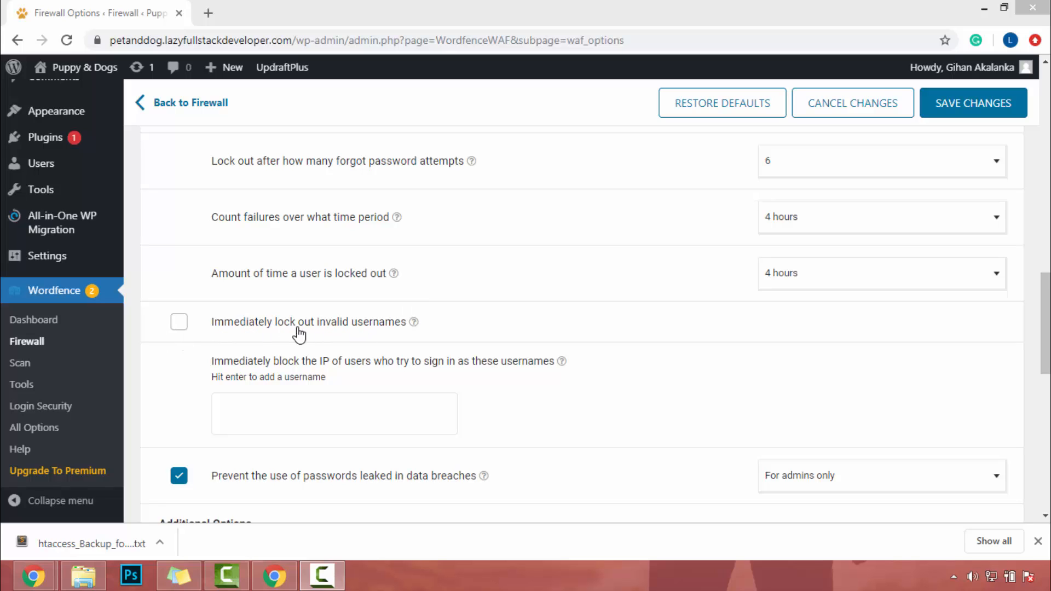
# Enable immediate lockout of invalid usernames in the brute force settings.
pyautogui.click(179, 324)
pyautogui.click(272, 420)
pyautogui.scroll(1, 271, 375)
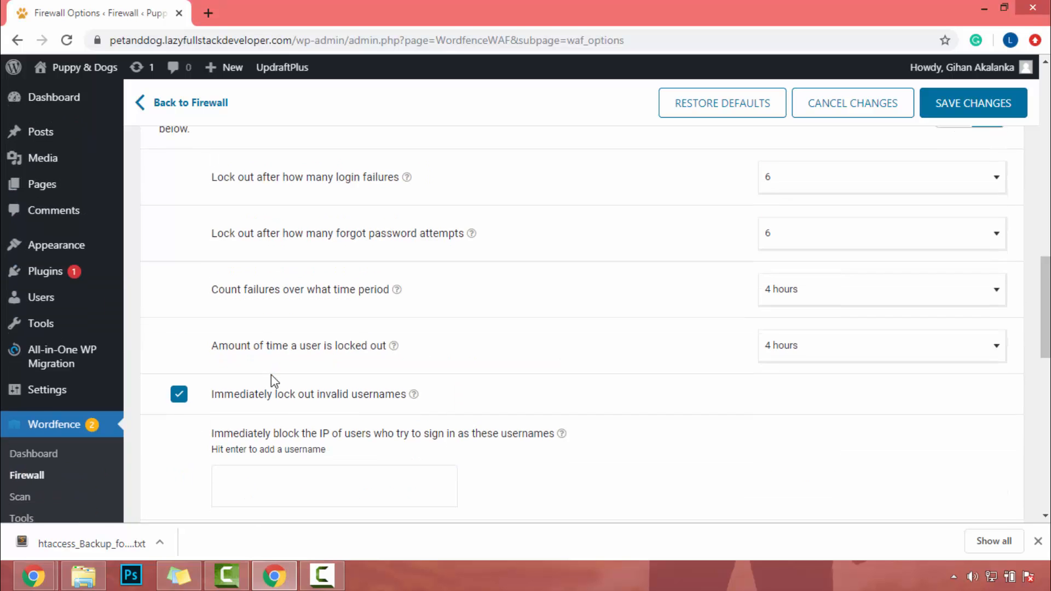
pyautogui.scroll(-4, 271, 375)
pyautogui.scroll(1, 271, 375)
pyautogui.scroll(1, 271, 375)
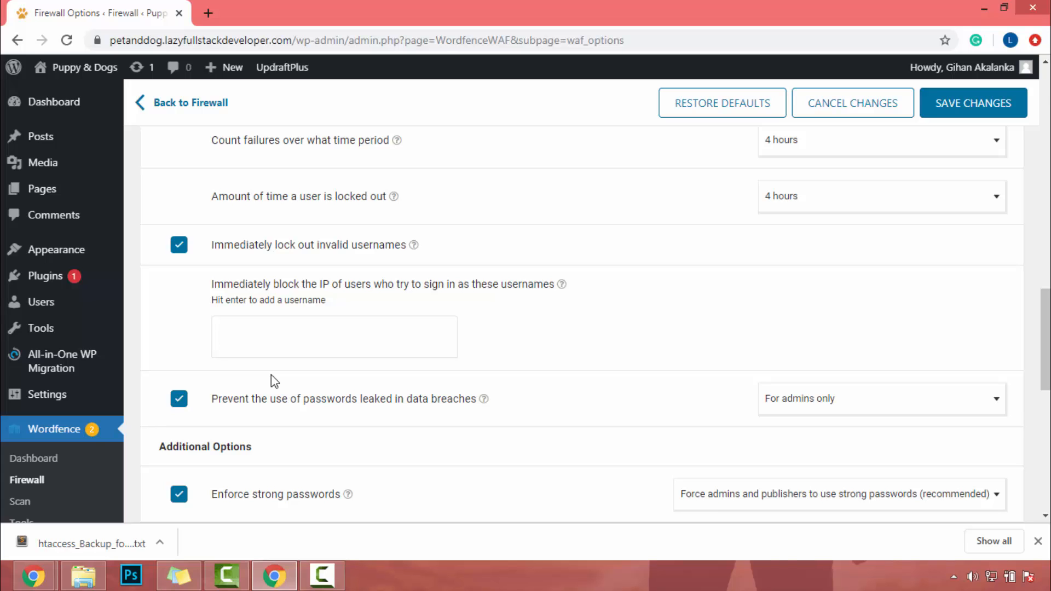
# Open the All Users list in a new browser tab, check the administrator's username and return to the firewall options.
pyautogui.moveTo(22, 313)
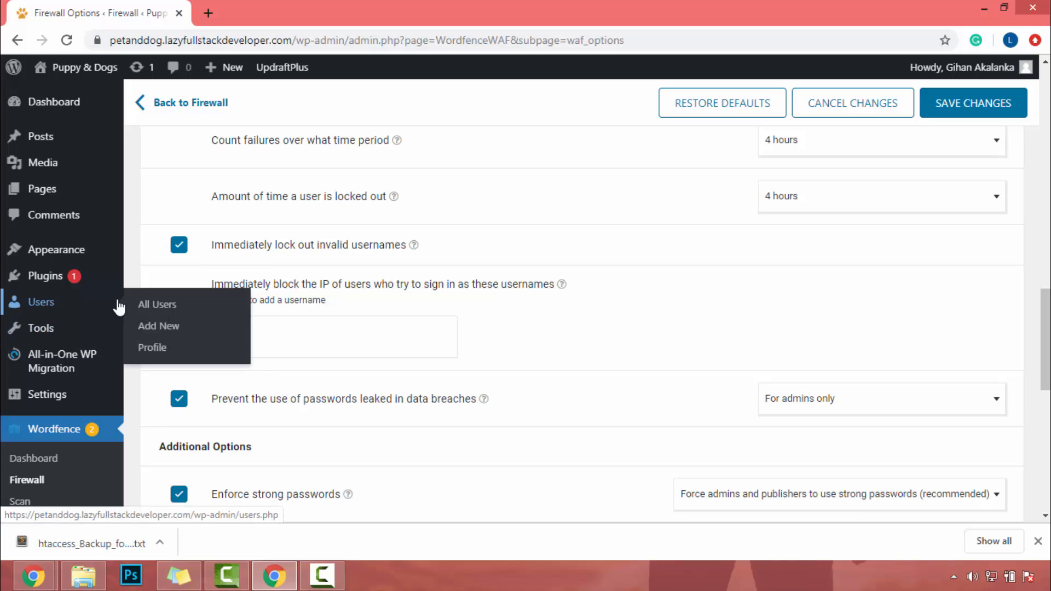
pyautogui.rightClick(163, 317)
pyautogui.click(180, 327)
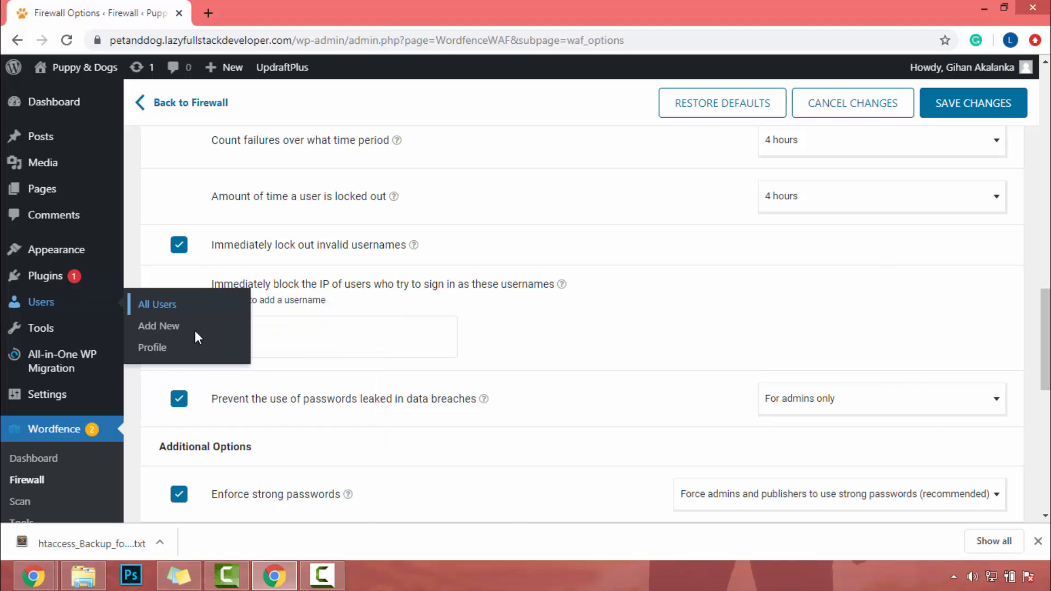
pyautogui.hotkey('ctrl', 'Tab')
pyautogui.scroll(-1, 332, 335)
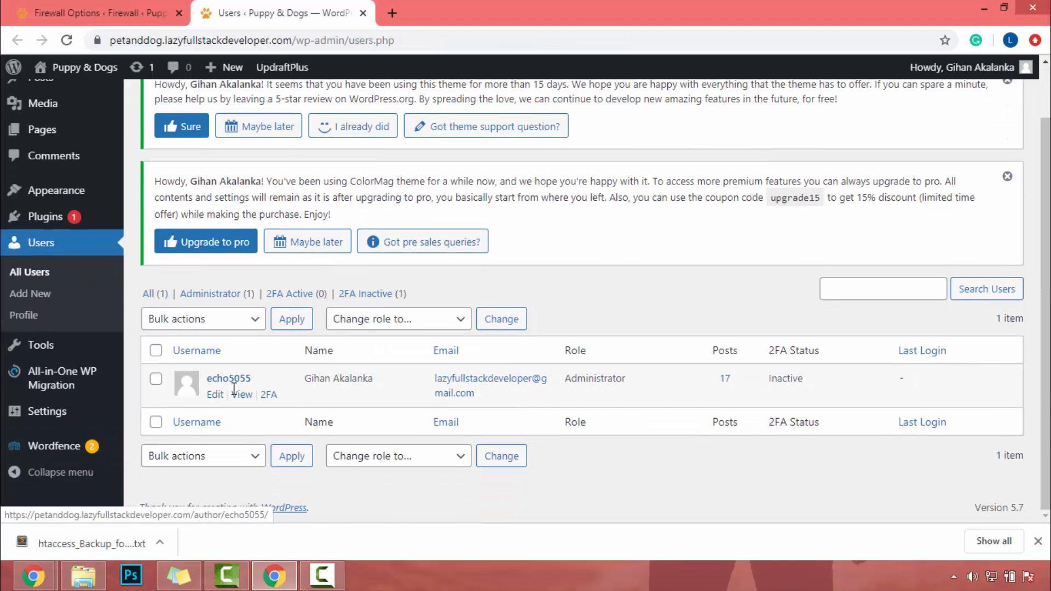
pyautogui.hotkey('ctrl', 'Tab')
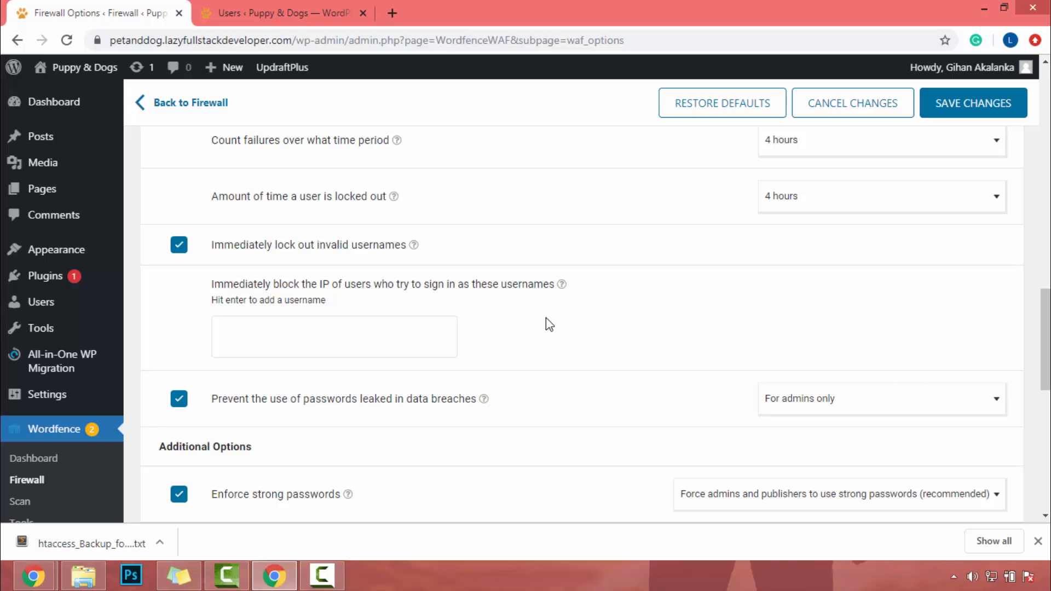
# Add admin, user and admin123 to the usernames whose sign-in attempts immediately block the IP.
pyautogui.click(305, 345)
pyautogui.write('admin')
pyautogui.press('Return')
pyautogui.write('user')
pyautogui.press('Return')
pyautogui.write('admi9n')
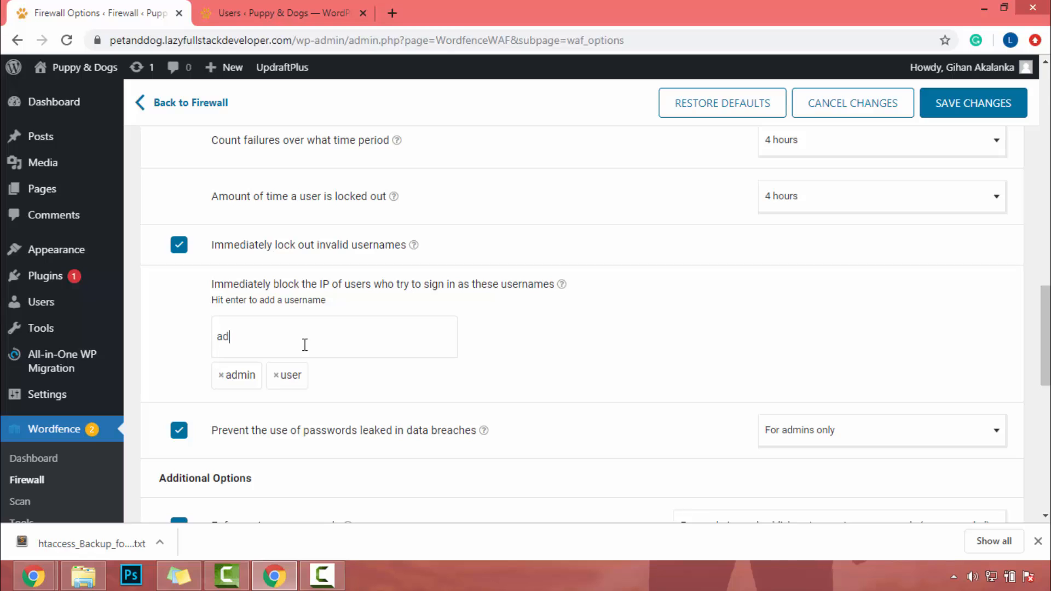
pyautogui.press('BackSpace')
pyautogui.press('BackSpace')
pyautogui.write('n123')
pyautogui.press('Return')
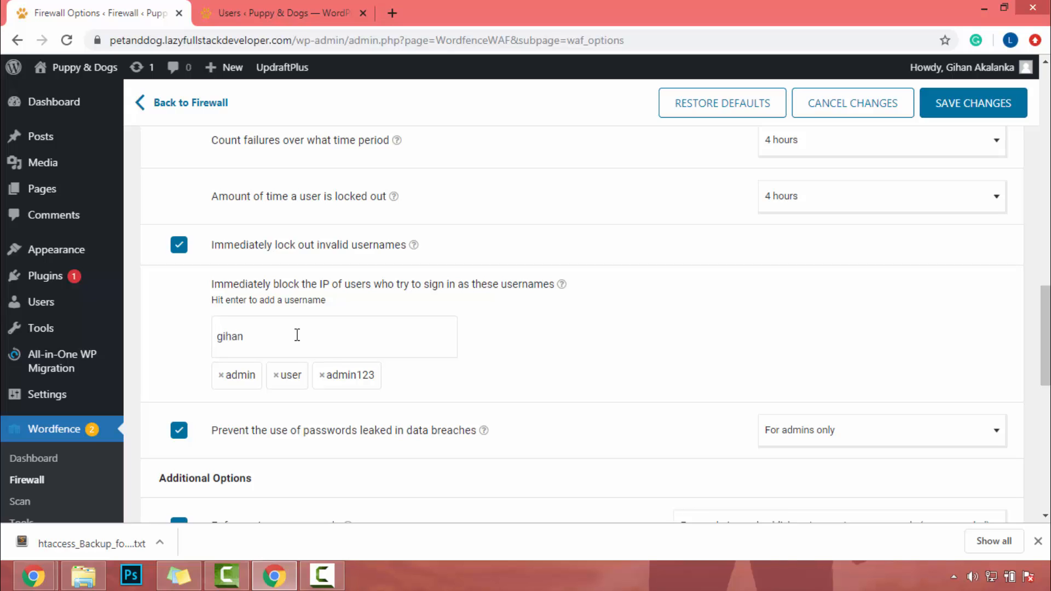
# Add the site owner's first name and last name as two further immediately blocked usernames.
pyautogui.press('Return')
pyautogui.press('Return')
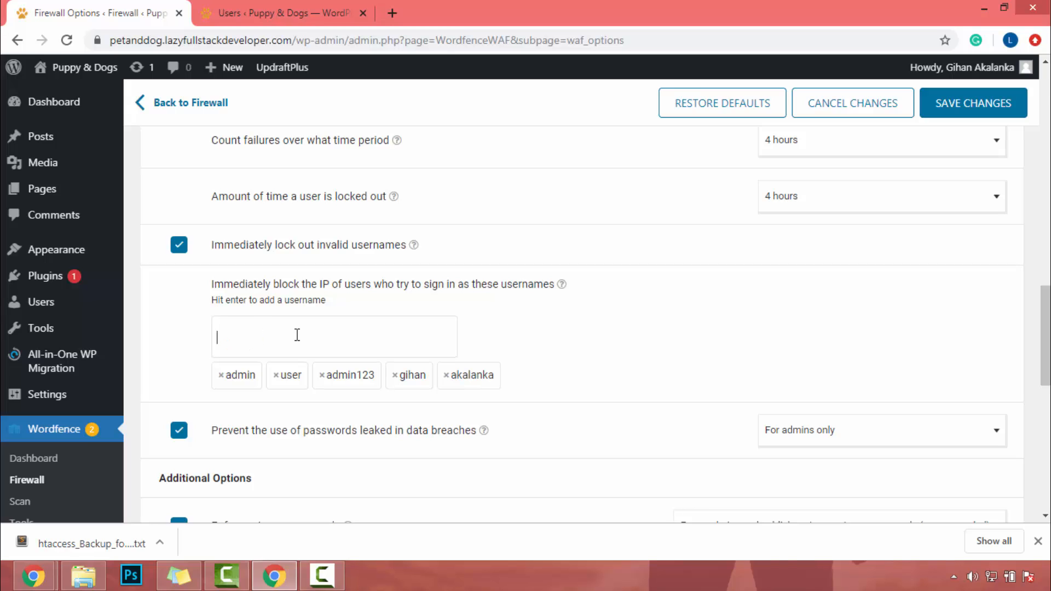
# Apply leaked-password prevention to all users with "publish posts" capability and save the firewall changes.
pyautogui.scroll(-3, 361, 452)
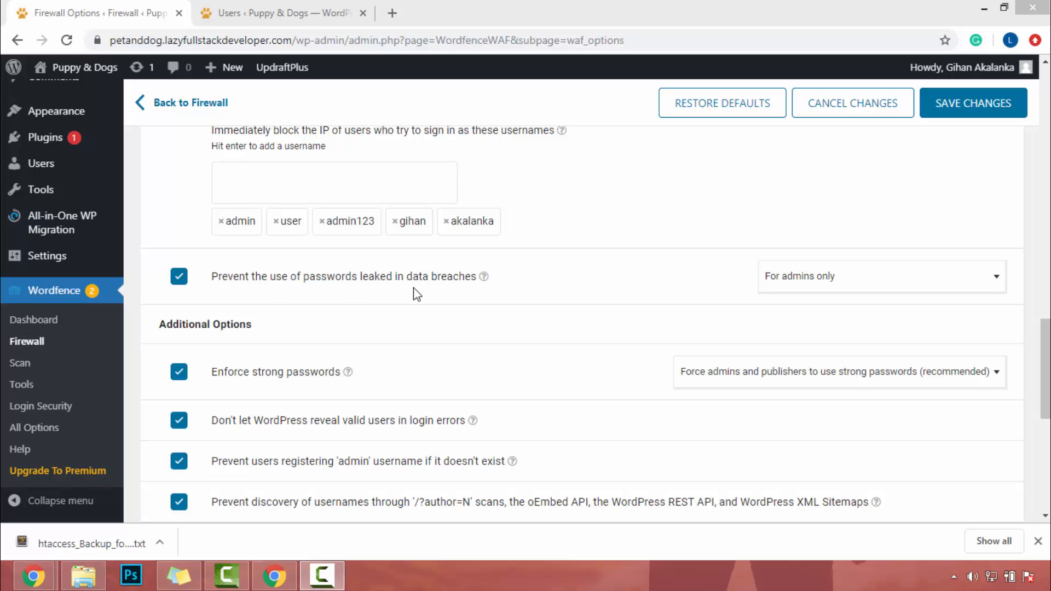
pyautogui.click(856, 278)
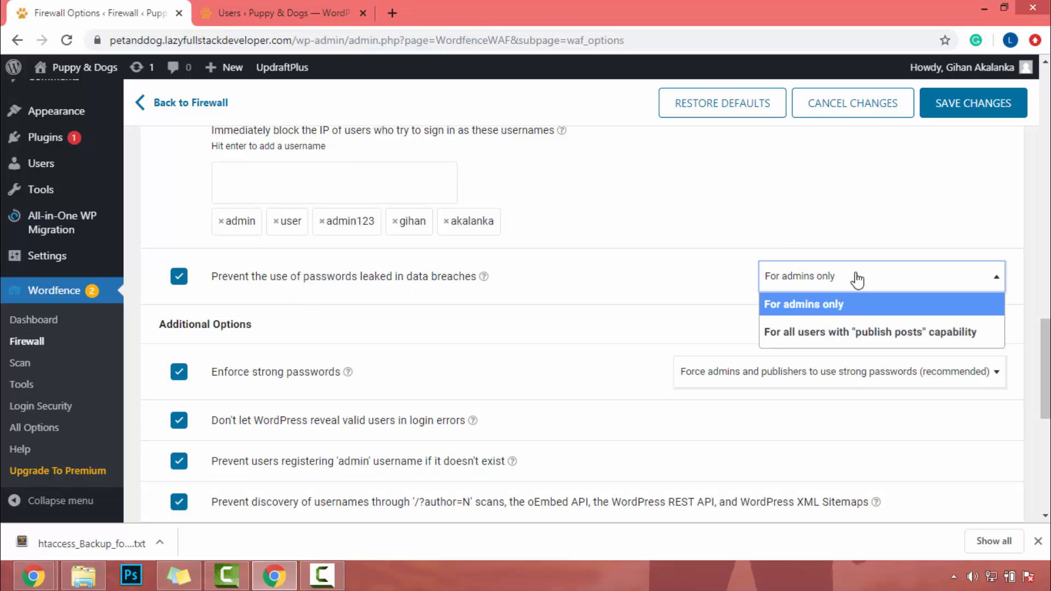
pyautogui.click(815, 335)
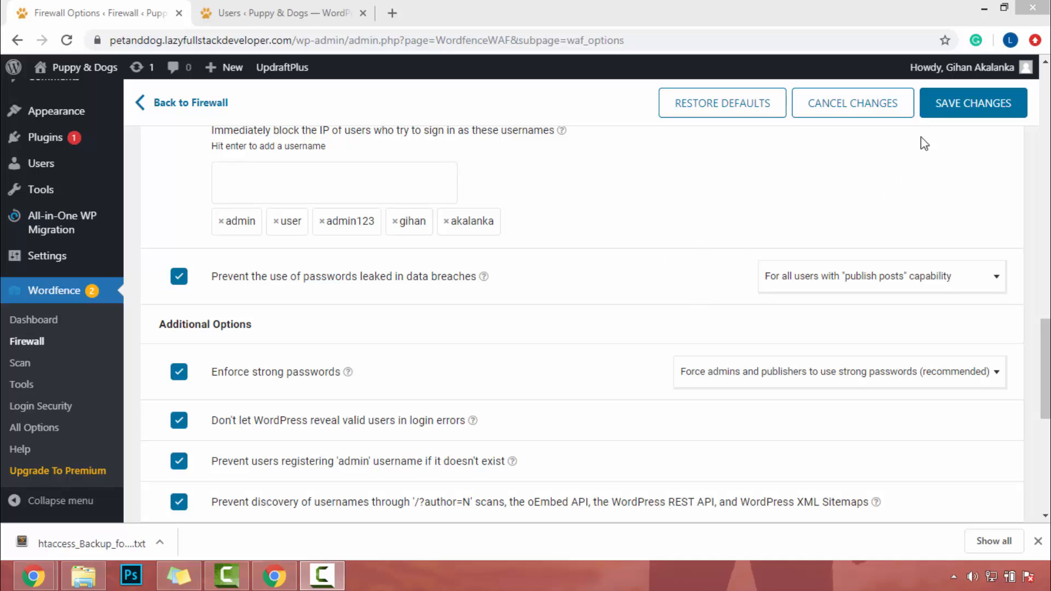
pyautogui.click(967, 107)
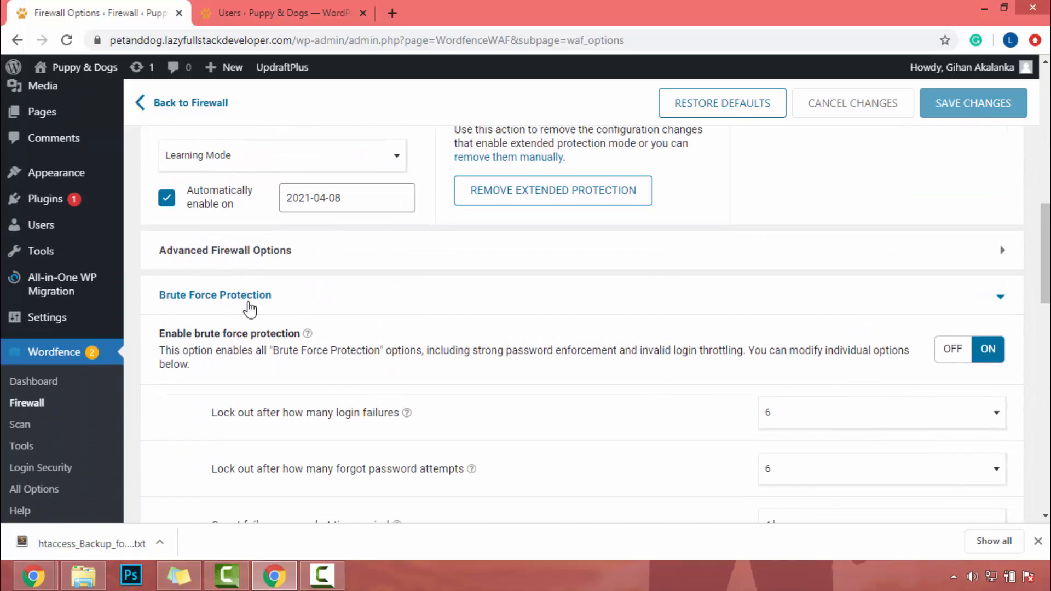
# Collapse Brute Force Protection, expand Rate Limiting and review the options for treating Google's crawlers.
pyautogui.click(458, 307)
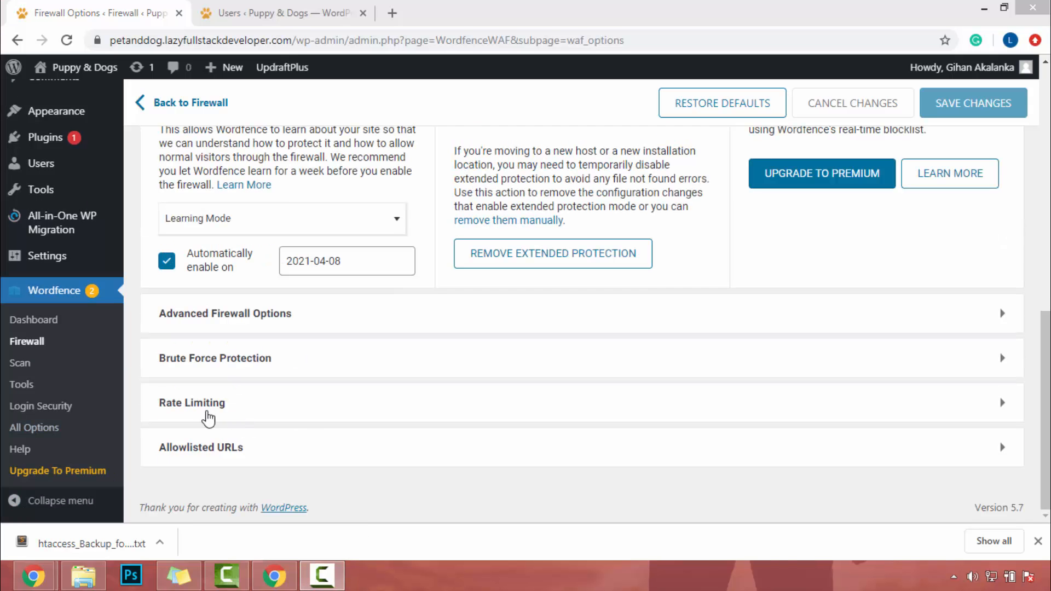
pyautogui.click(184, 403)
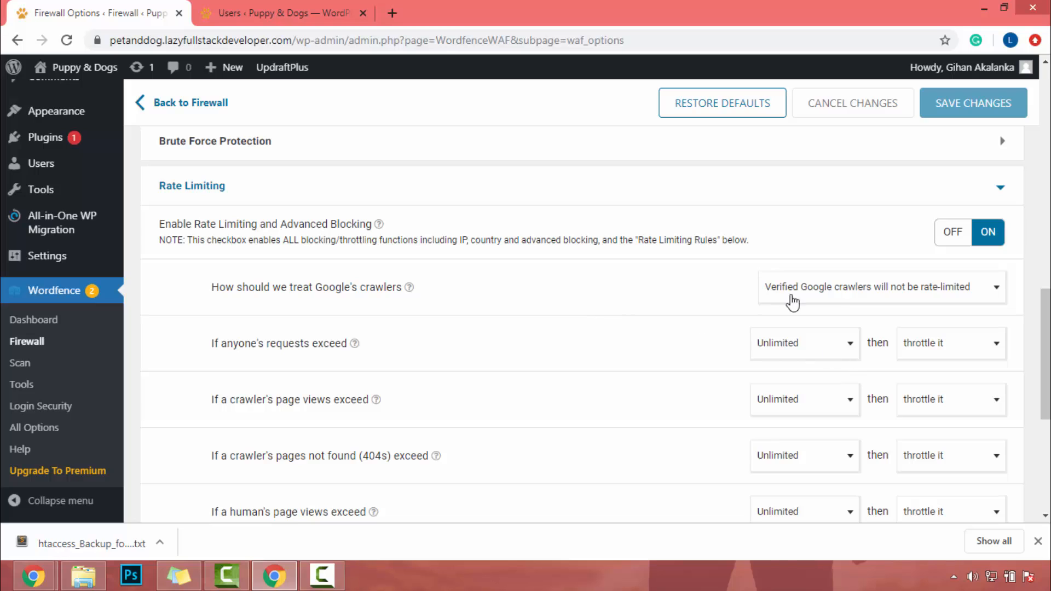
pyautogui.click(847, 296)
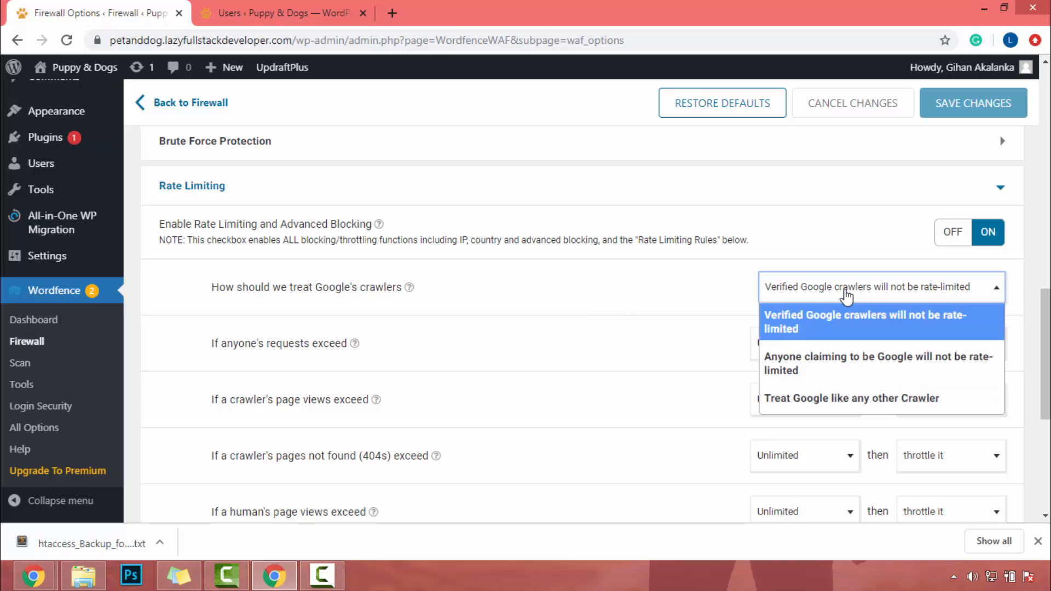
pyautogui.click(847, 297)
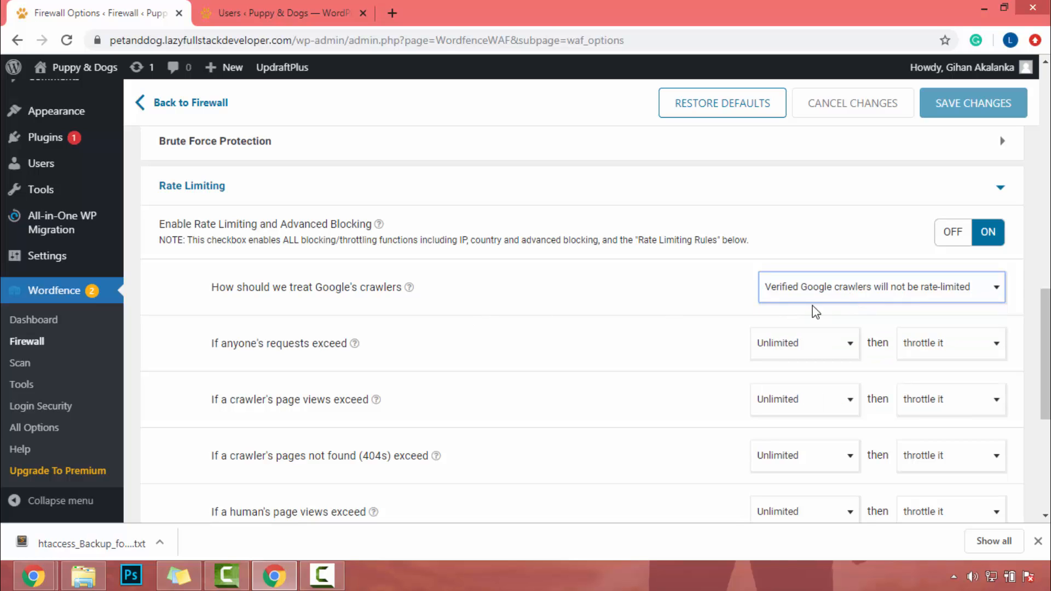
# Set the rate limit for anyone's requests to 480 per minute, keeping "throttle it" as the action.
pyautogui.scroll(-1, 363, 347)
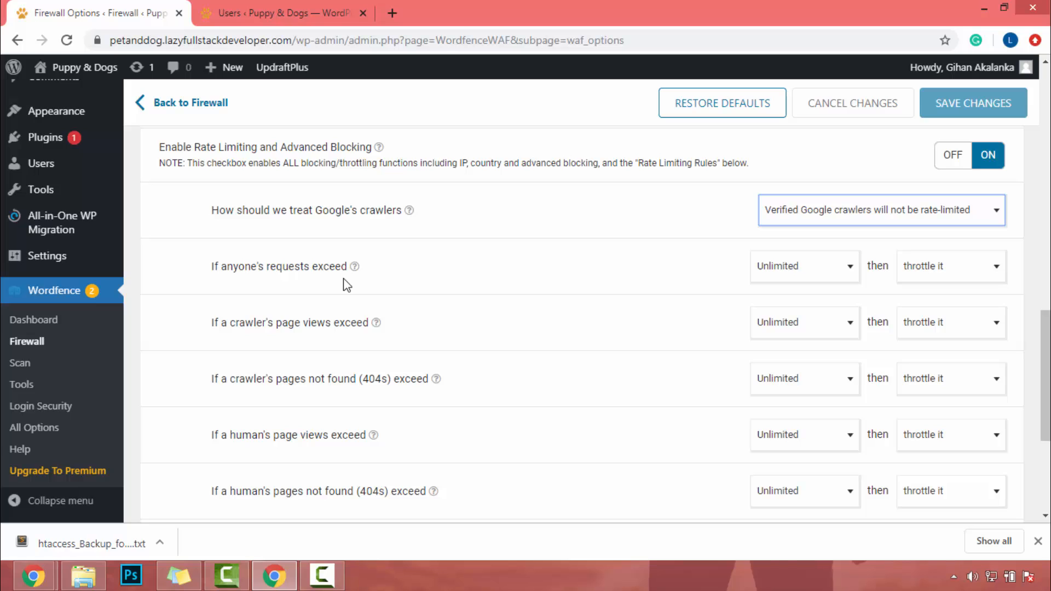
pyautogui.click(776, 277)
pyautogui.scroll(-5, 770, 366)
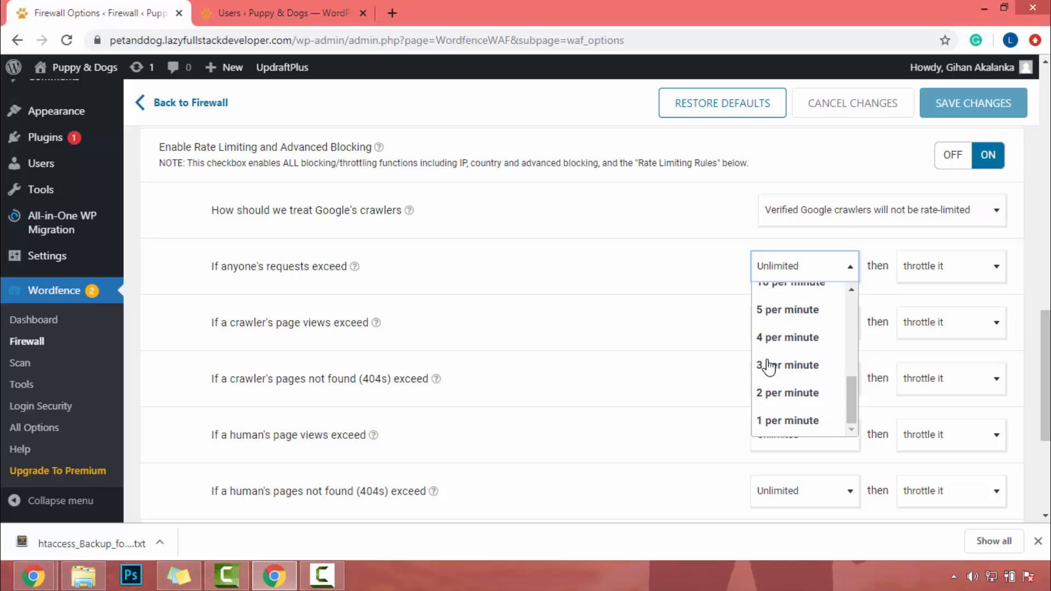
pyautogui.scroll(5, 763, 391)
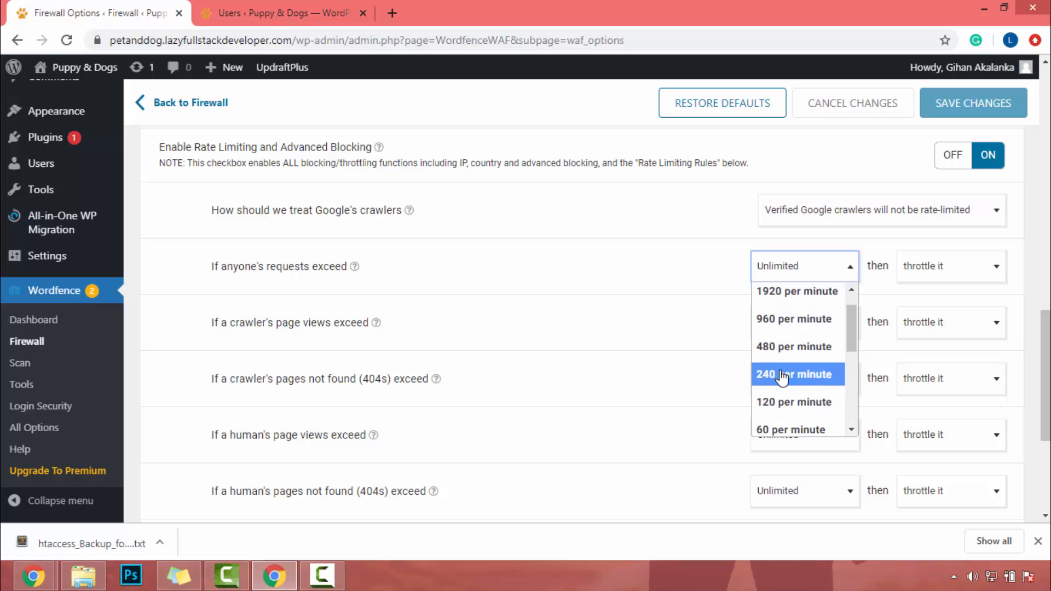
pyautogui.click(793, 348)
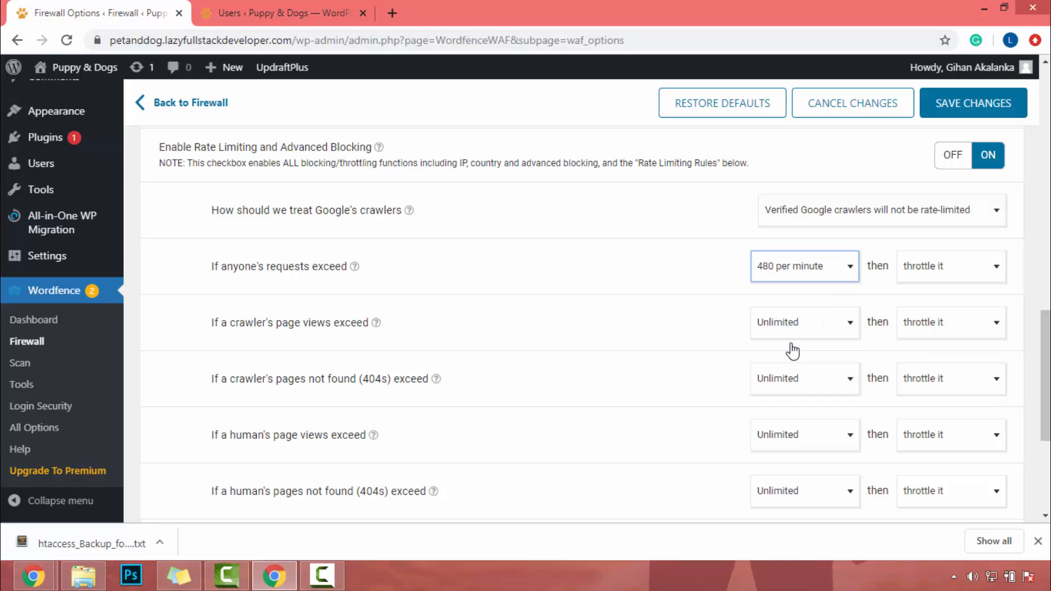
pyautogui.click(927, 268)
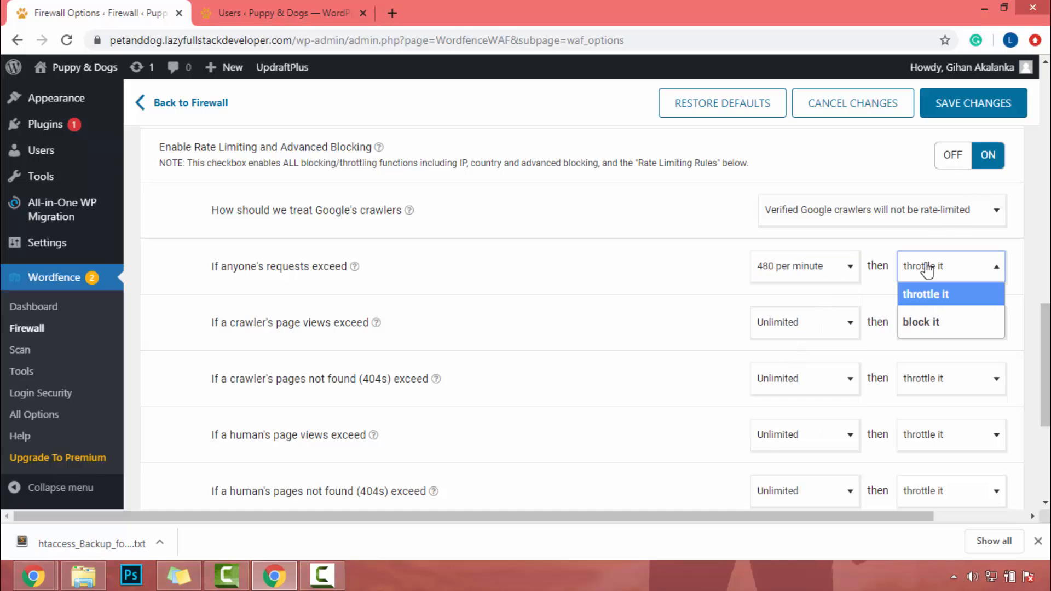
pyautogui.click(926, 267)
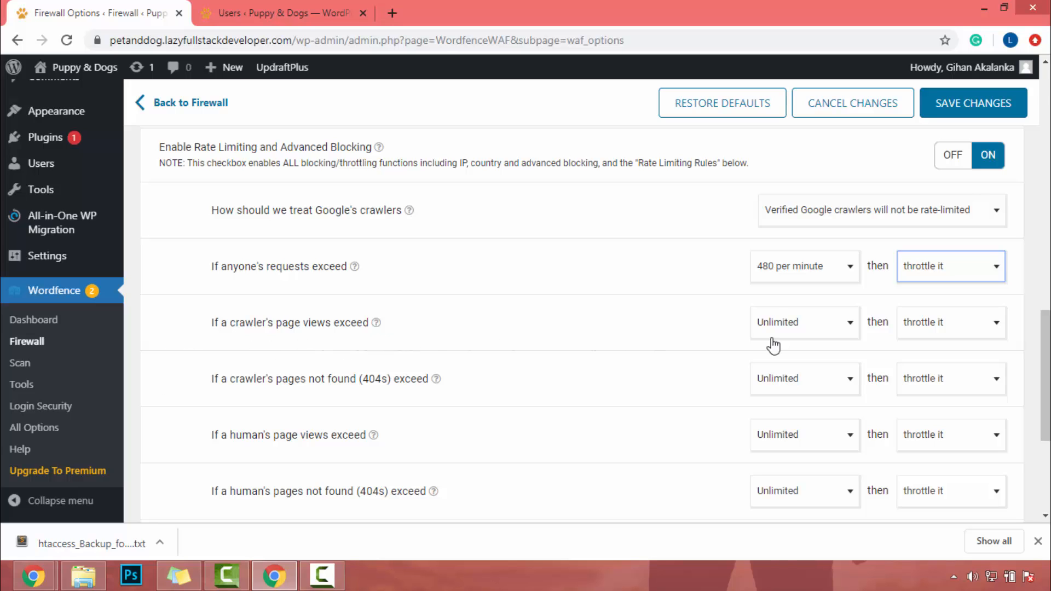
# Set the limit for a crawler's page views to 480 per minute.
pyautogui.click(766, 322)
pyautogui.scroll(-1, 772, 361)
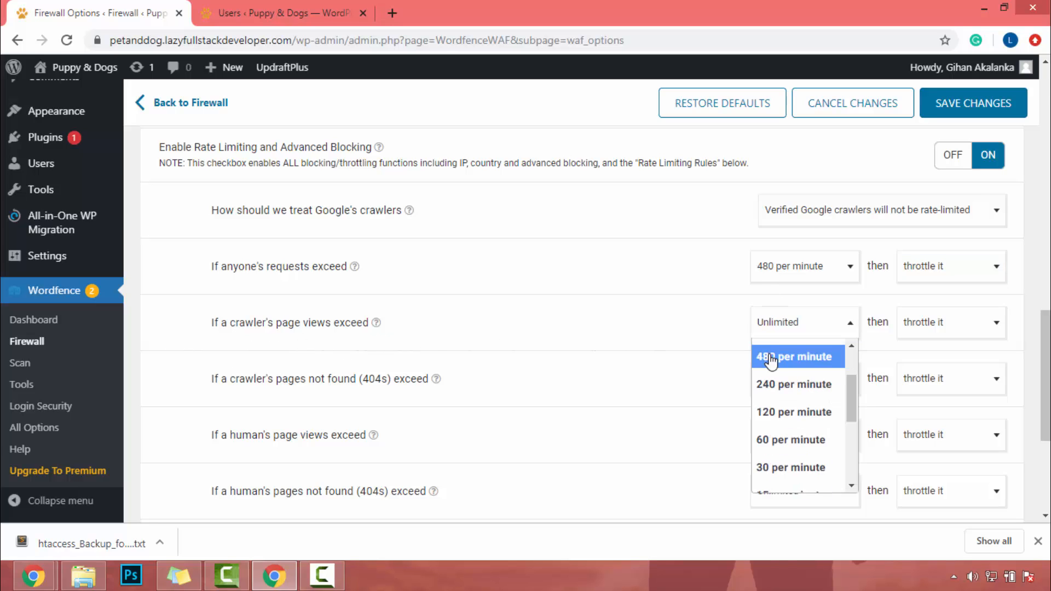
pyautogui.click(772, 356)
# Set the limit for a crawler's pages not found (404s) to 60 per minute.
pyautogui.scroll(-3, 358, 270)
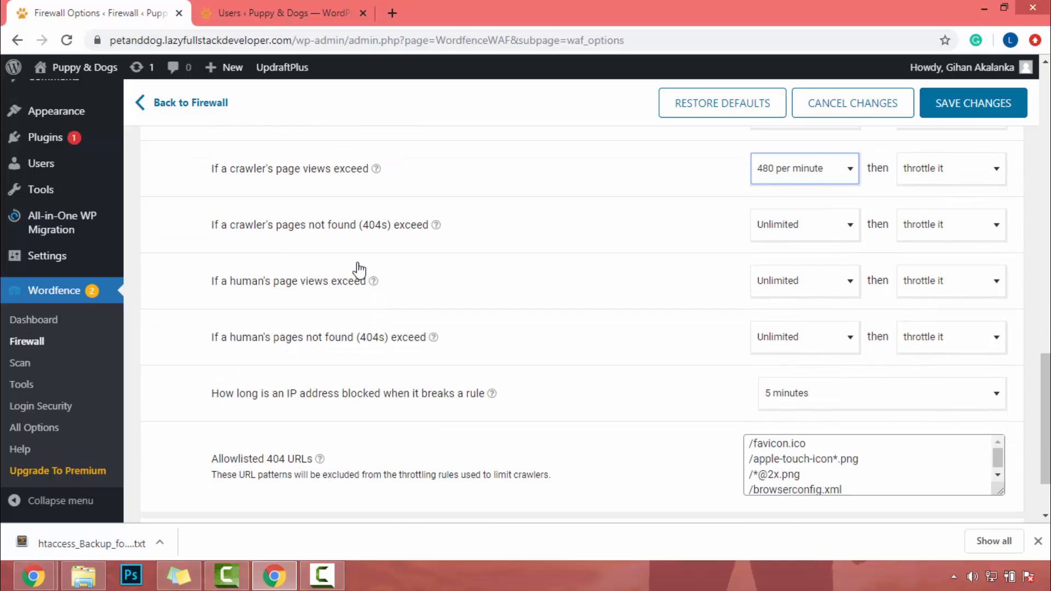
pyautogui.scroll(1, 243, 230)
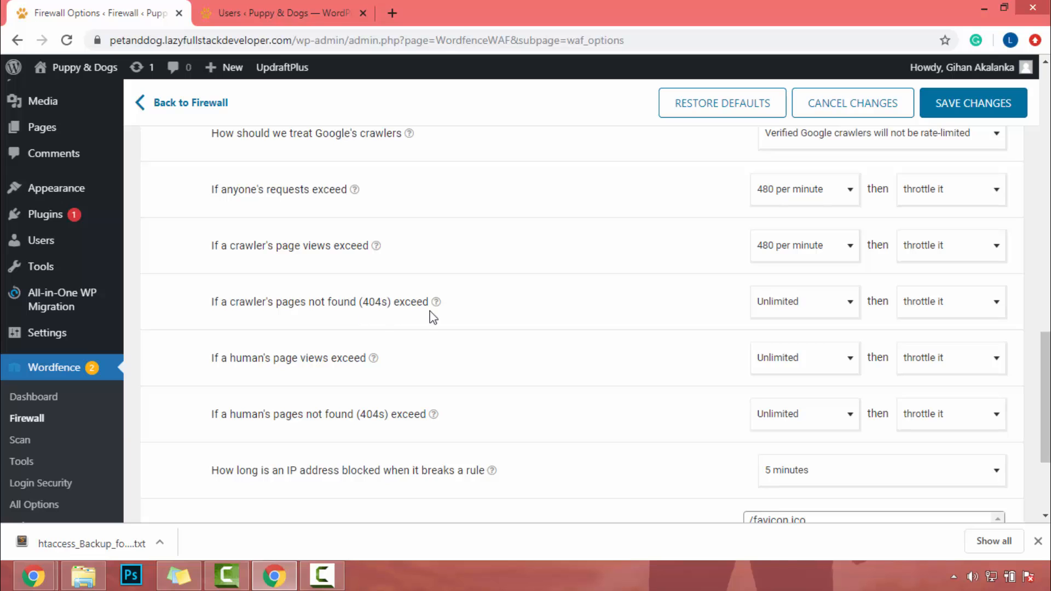
pyautogui.click(793, 304)
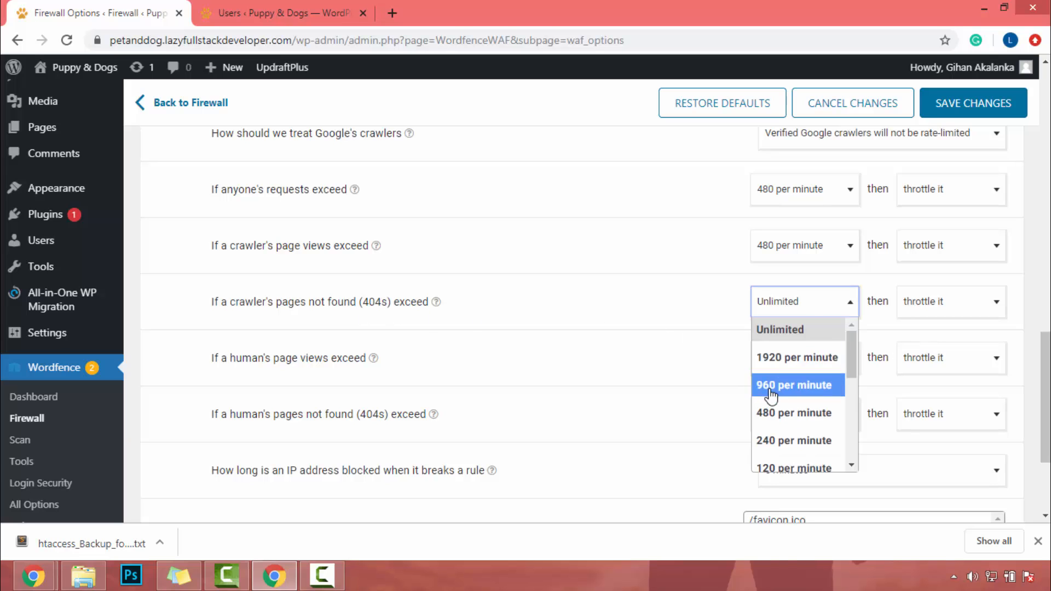
pyautogui.scroll(-3, 794, 385)
pyautogui.scroll(1, 794, 396)
pyautogui.click(794, 343)
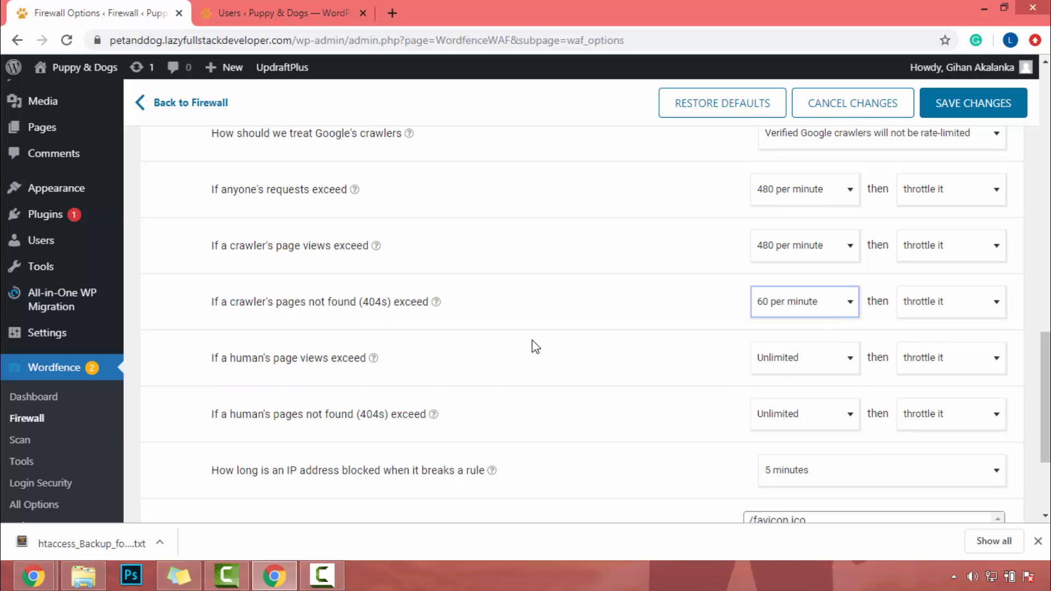
# Set the limit for a human's page views to 480 per minute.
pyautogui.scroll(-2, 532, 347)
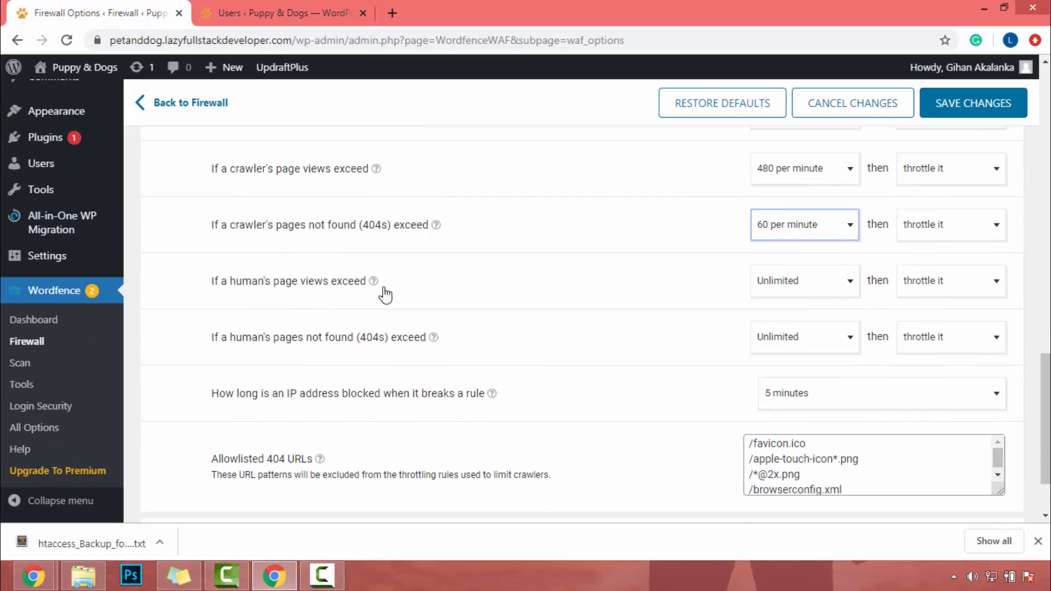
pyautogui.click(846, 287)
pyautogui.scroll(-3, 766, 392)
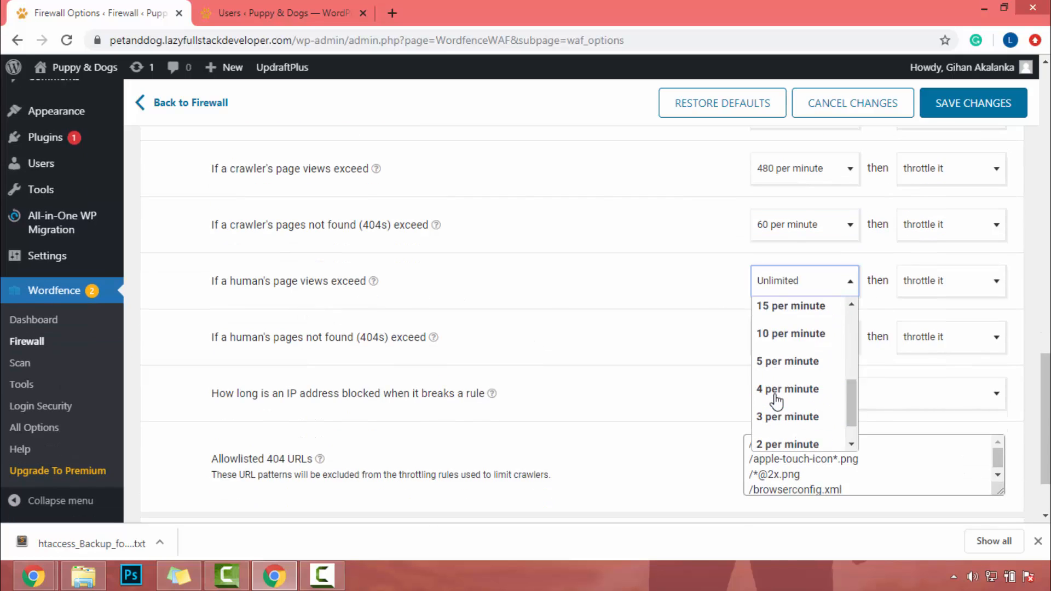
pyautogui.scroll(2, 783, 361)
pyautogui.click(787, 316)
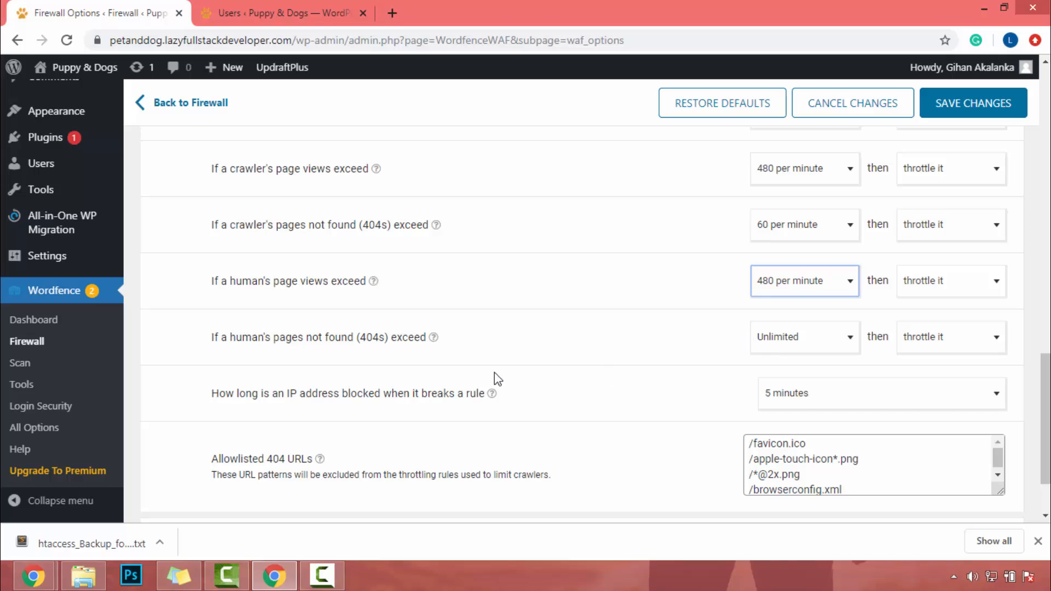
# Set the limit for a human's pages not found (404s) to 60 per minute.
pyautogui.click(802, 337)
pyautogui.scroll(-2, 798, 411)
pyautogui.scroll(-1, 799, 411)
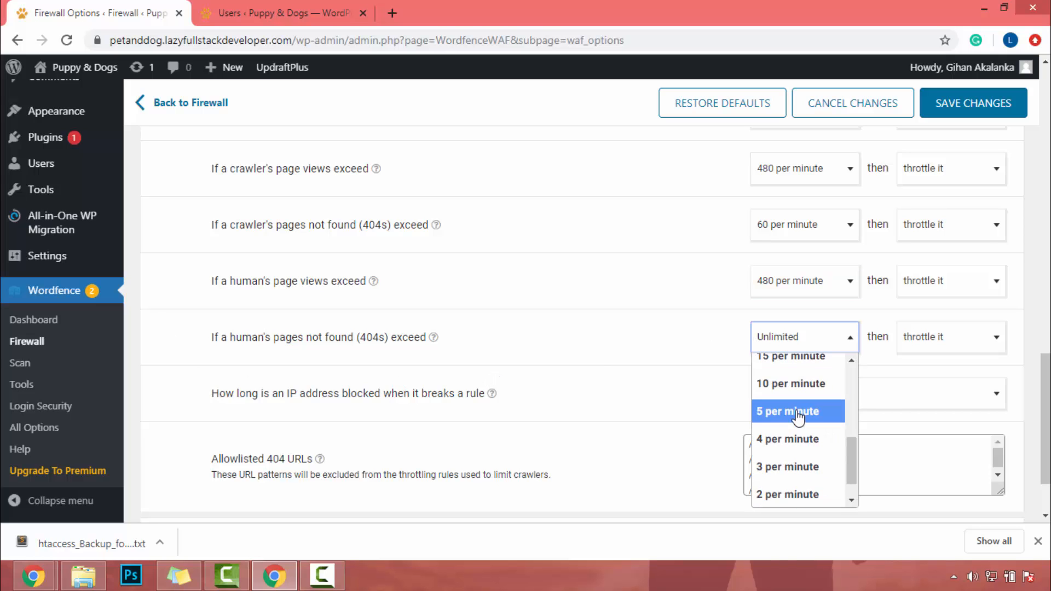
pyautogui.scroll(3, 794, 399)
pyautogui.click(788, 376)
# Set how long an IP address is blocked when it breaks a rule to 2 hours.
pyautogui.scroll(-1, 520, 350)
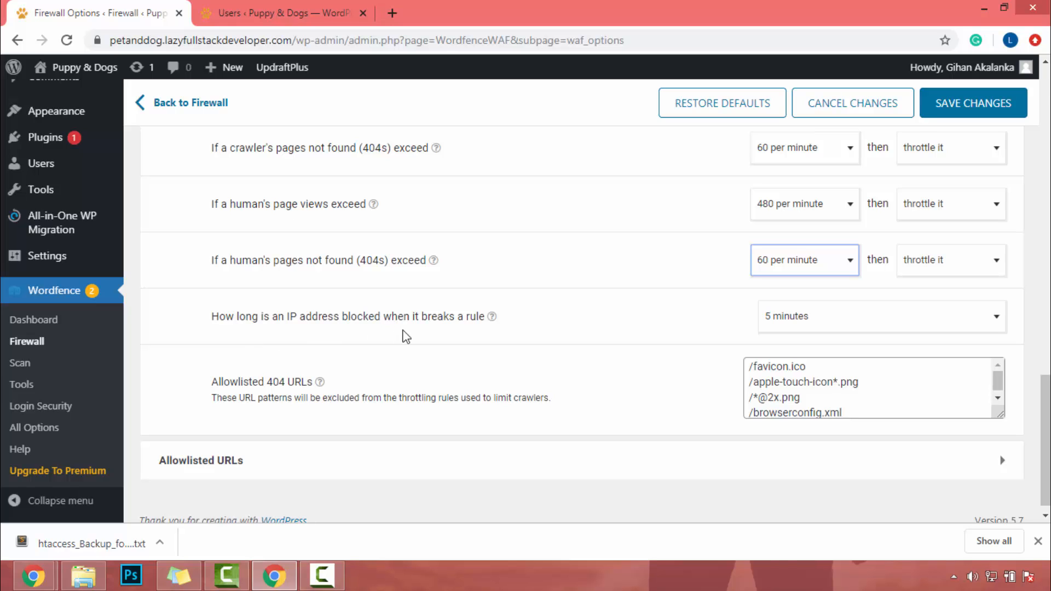
pyautogui.click(833, 325)
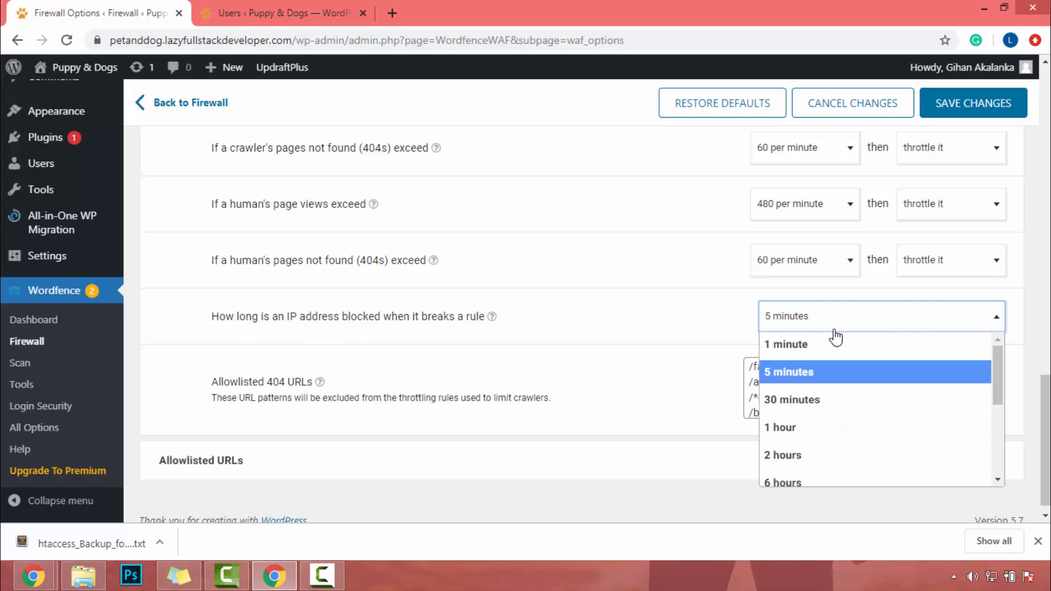
pyautogui.scroll(-2, 827, 356)
pyautogui.click(805, 381)
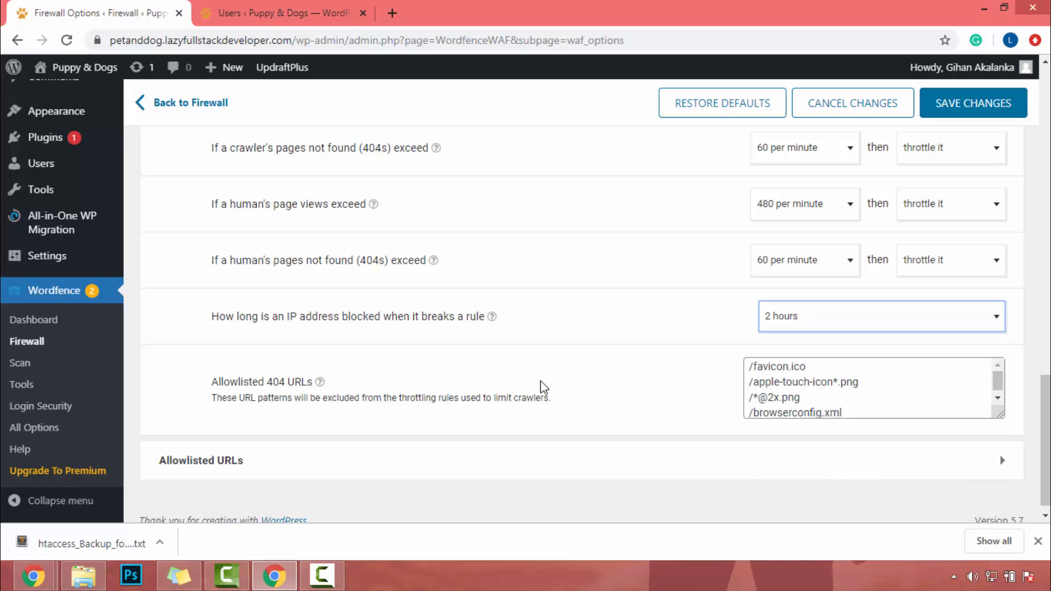
# Save the rate limiting changes and collapse the Rate Limiting section.
pyautogui.scroll(-1, 517, 380)
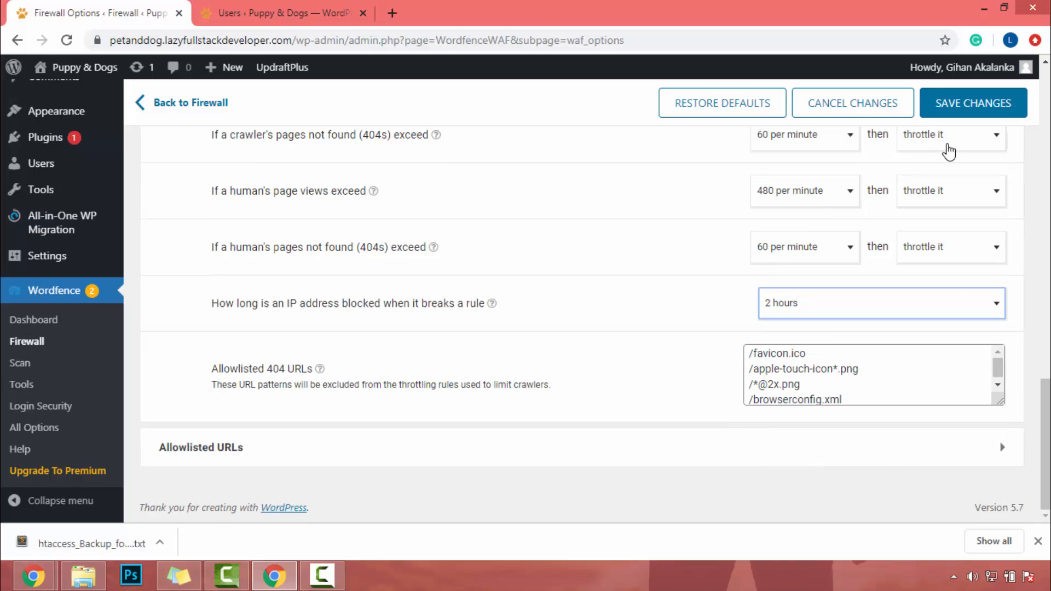
pyautogui.click(959, 112)
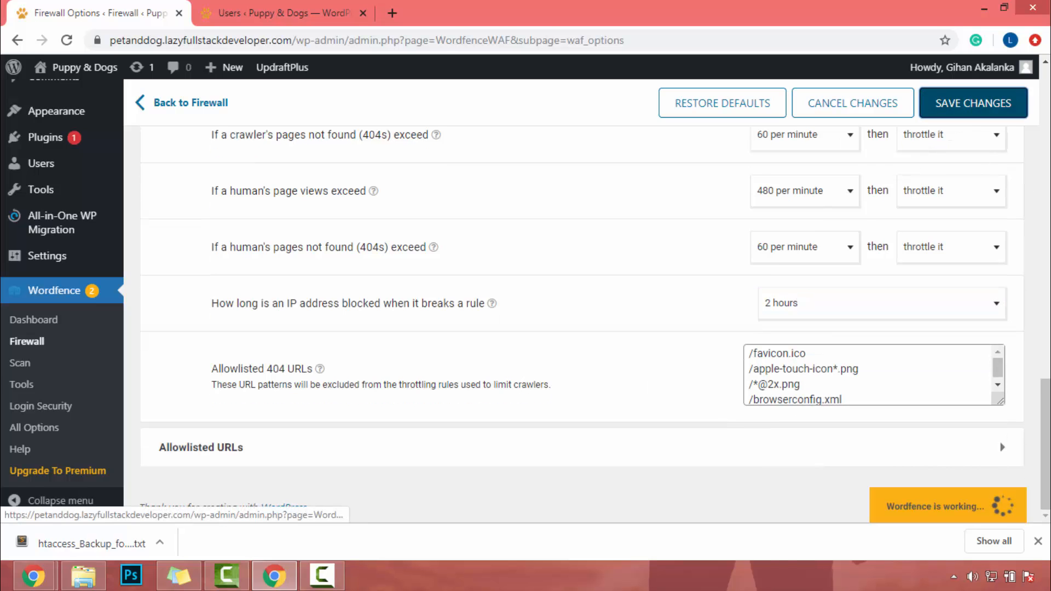
pyautogui.click(983, 115)
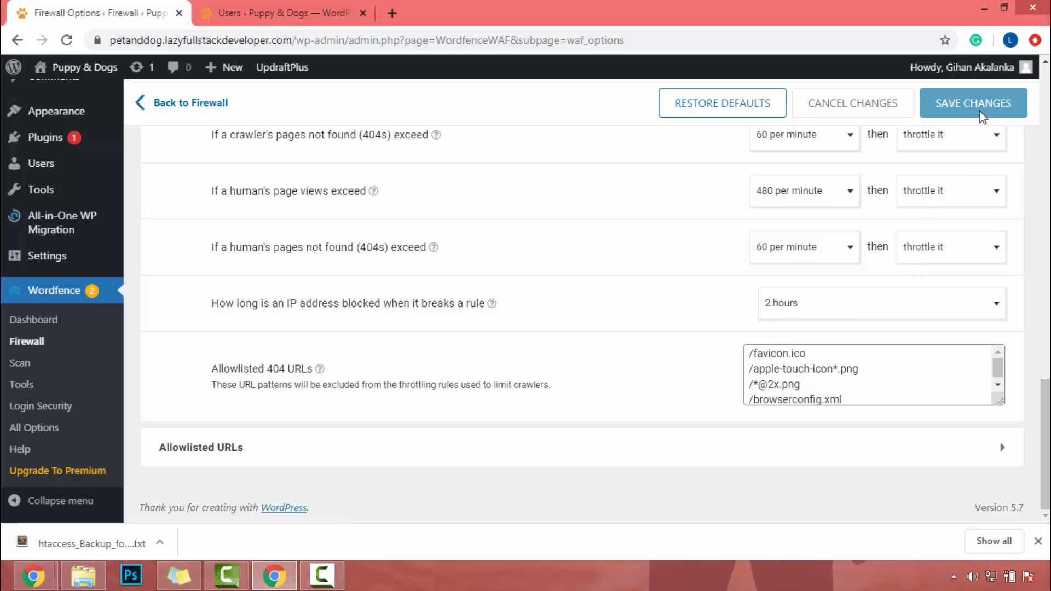
pyautogui.click(342, 404)
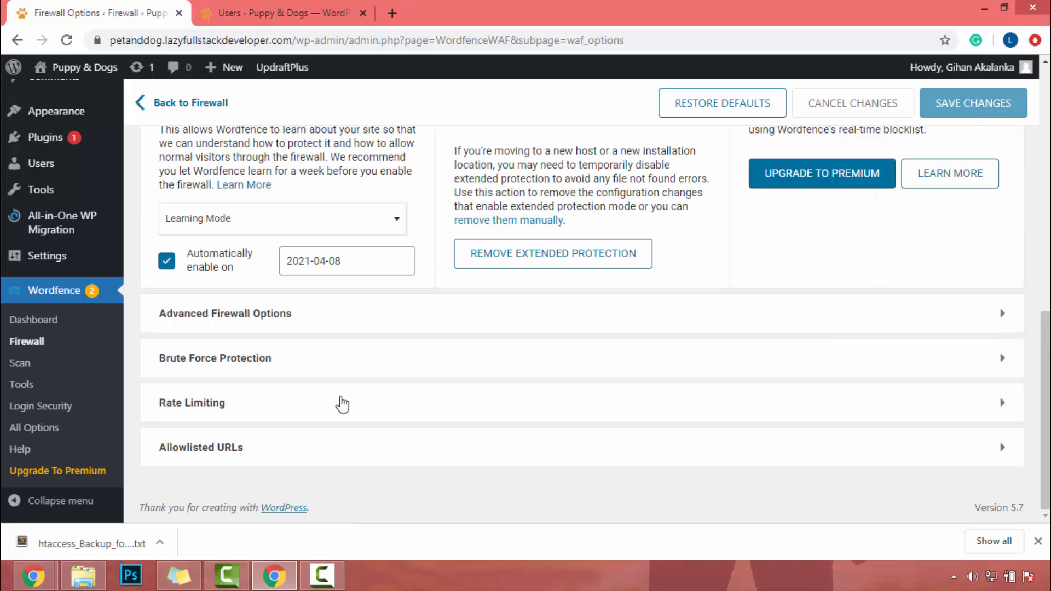